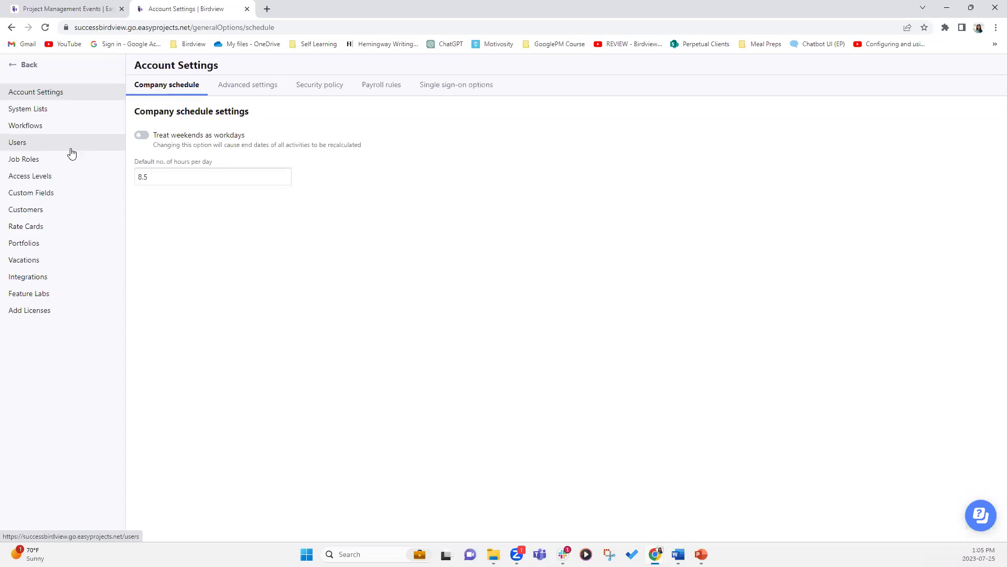
Review the global, default project and portfolio permissions of the [A] Team Member Role access level.
{"action": "left_click", "coordinate": [62, 178]}
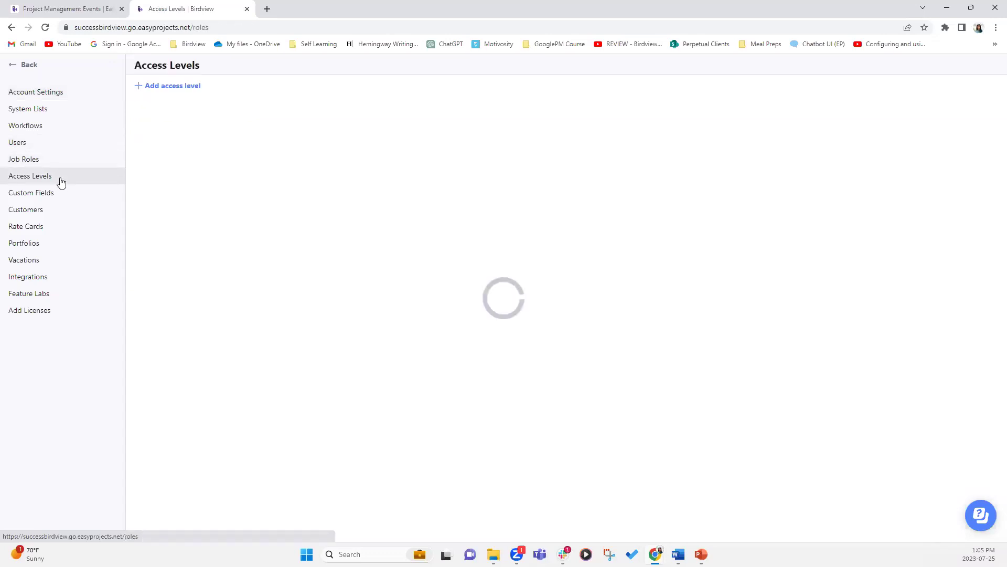
{"action": "left_click", "coordinate": [303, 166]}
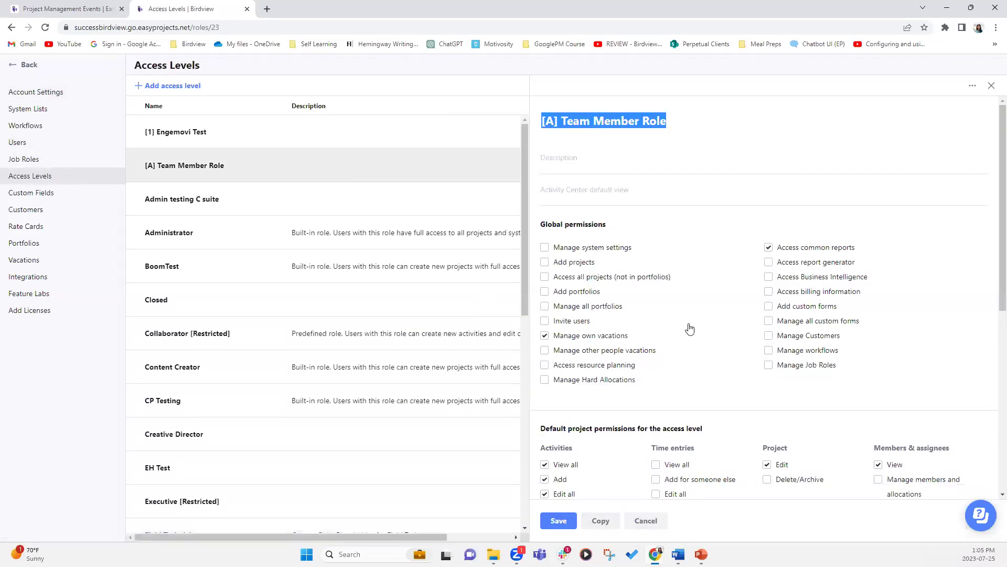
{"action": "scroll", "coordinate": [682, 323], "scroll_direction": "down", "scroll_amount": 5}
{"action": "scroll", "coordinate": [670, 322], "scroll_direction": "down", "scroll_amount": 1}
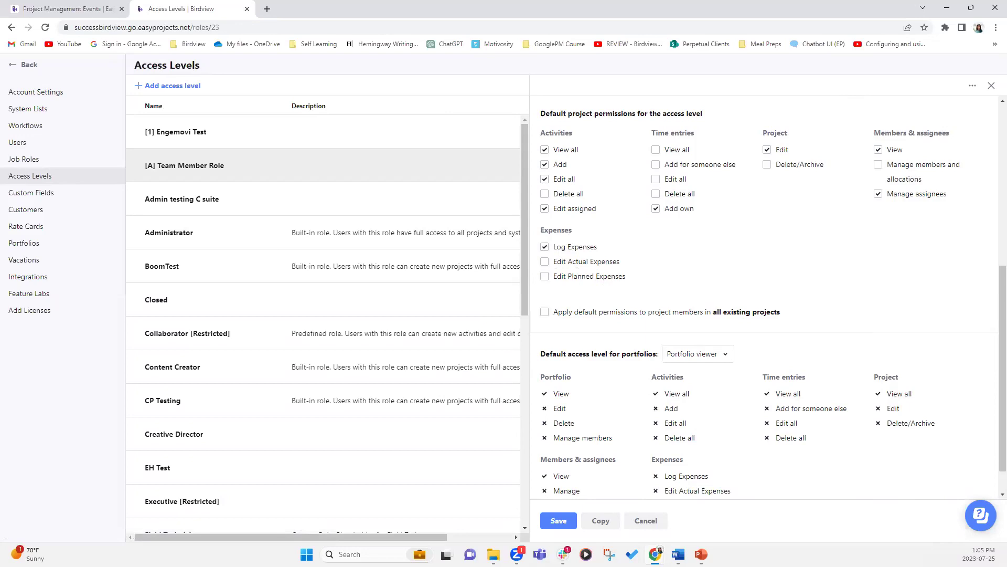
{"action": "left_click", "coordinate": [991, 86]}
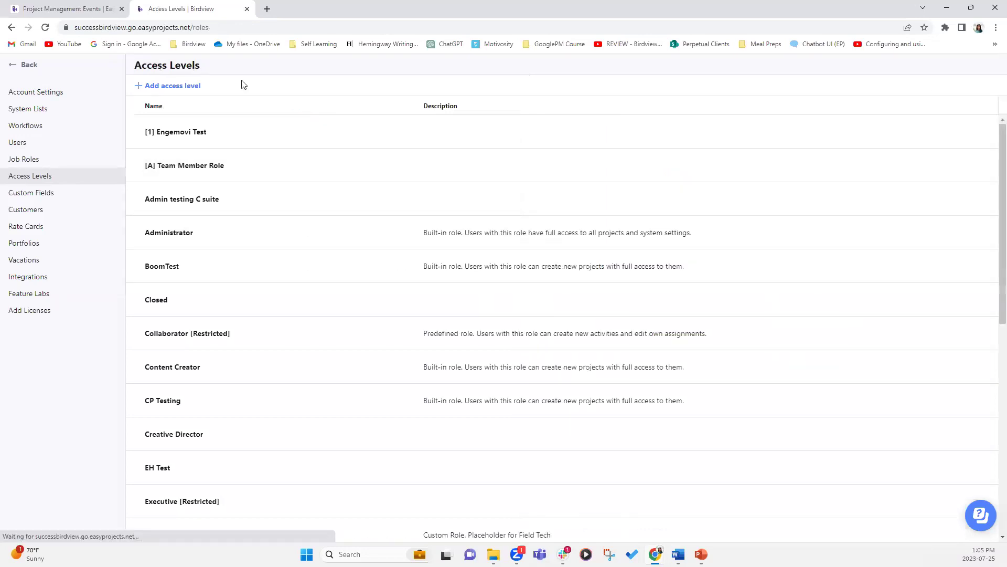
From the Activity Center, open the details of Financial Demo Project and view its financials overview.
{"action": "left_click", "coordinate": [60, 67]}
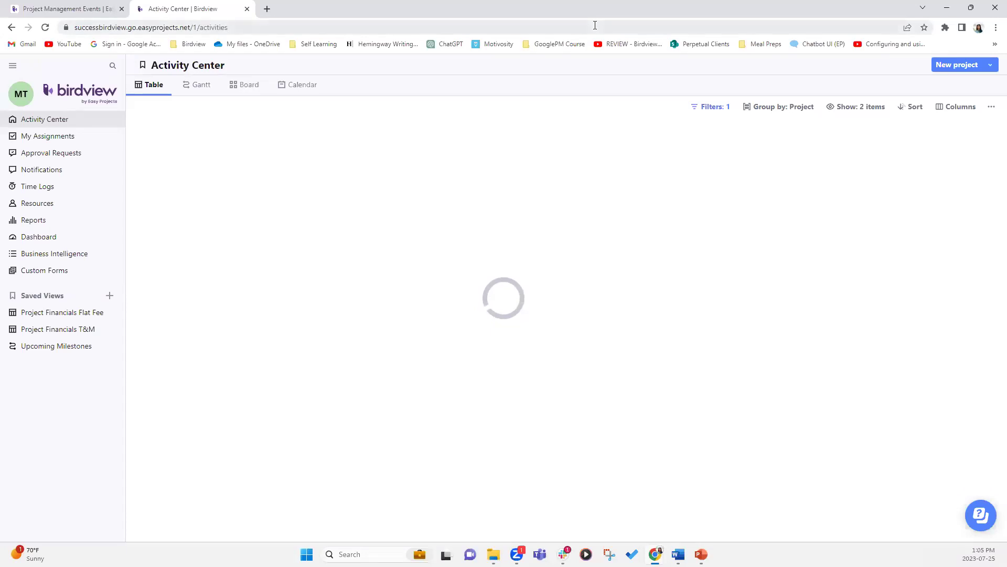
{"action": "mouse_move", "coordinate": [379, 167]}
{"action": "mouse_move", "coordinate": [380, 148]}
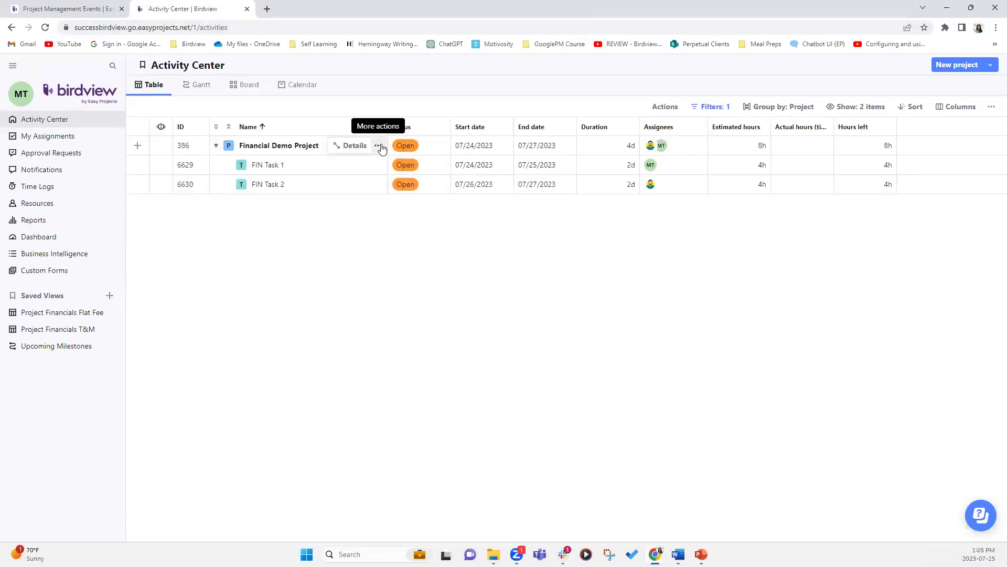
{"action": "left_click", "coordinate": [378, 146]}
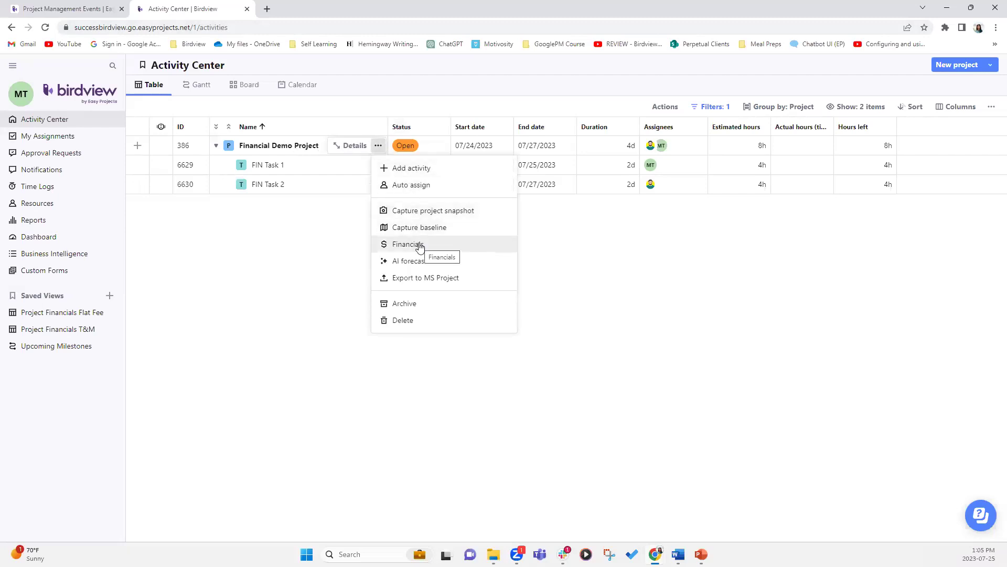
{"action": "left_click", "coordinate": [356, 147]}
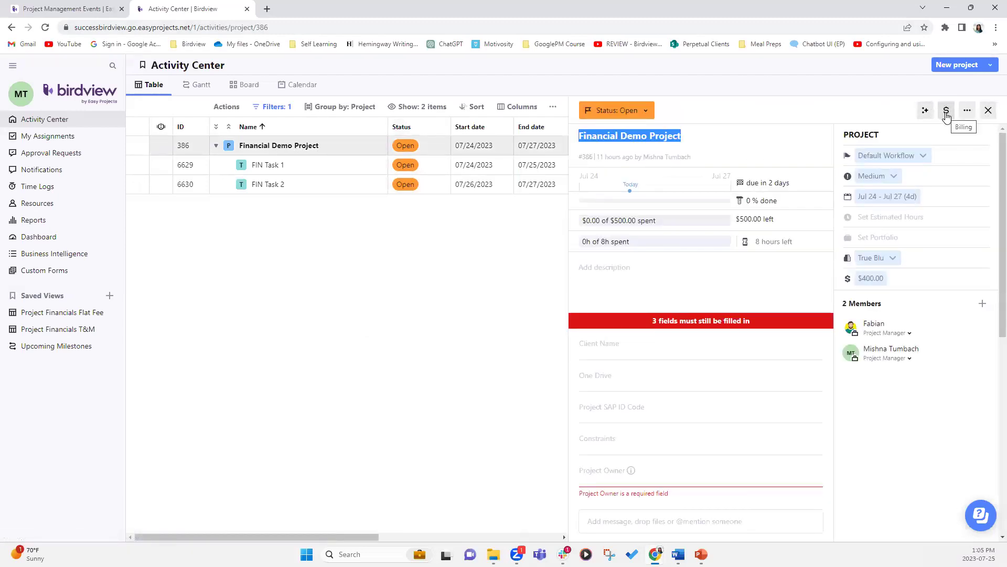
{"action": "left_click", "coordinate": [947, 112]}
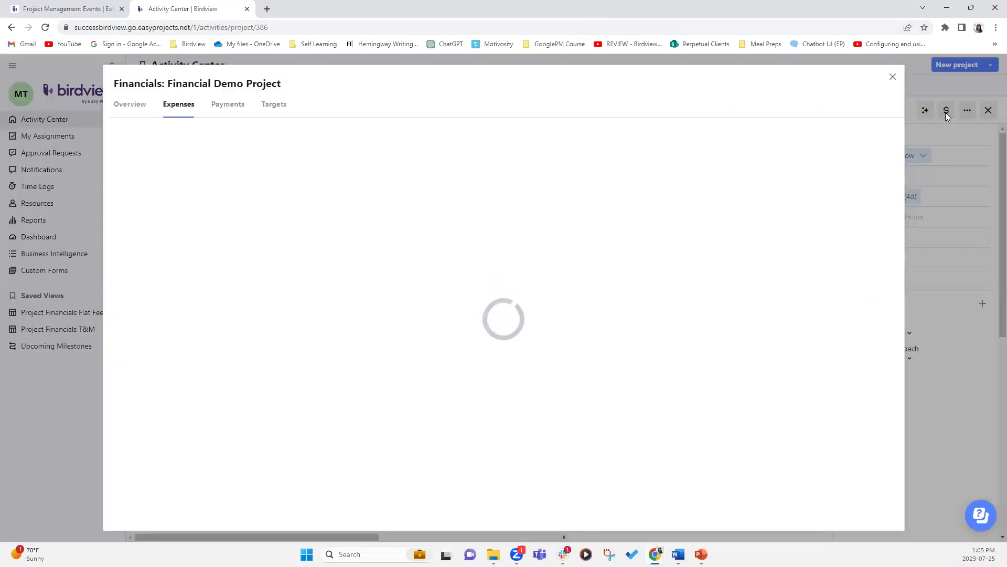
{"action": "left_click", "coordinate": [135, 106]}
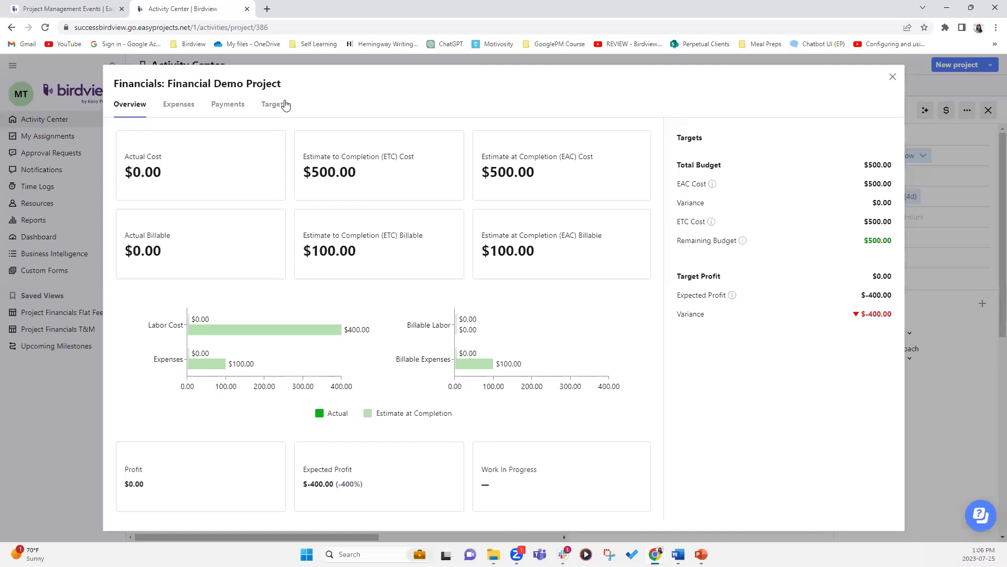
Review the project's actual and planned expenses and its scheduled and received payments.
{"action": "left_click", "coordinate": [183, 106]}
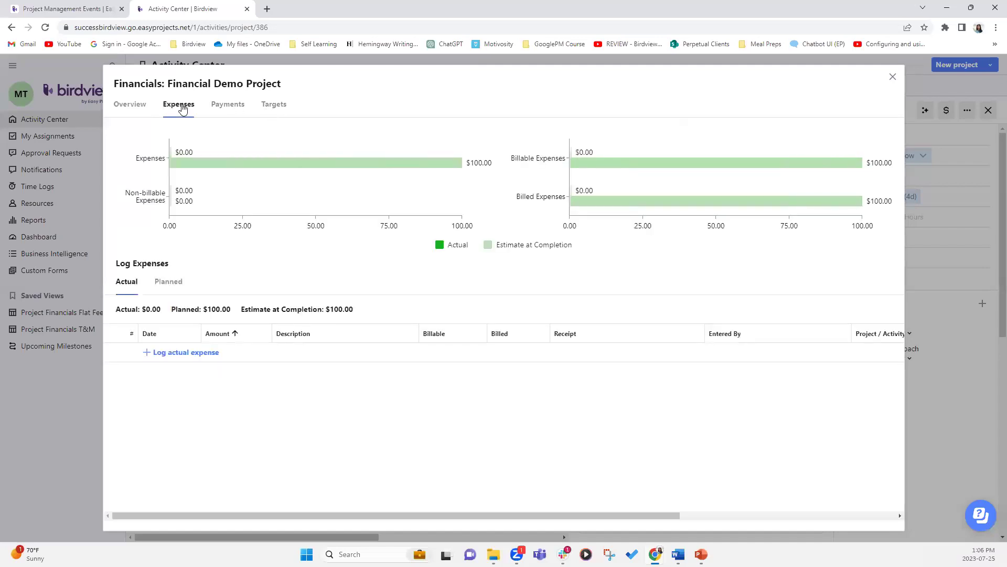
{"action": "left_click", "coordinate": [169, 283]}
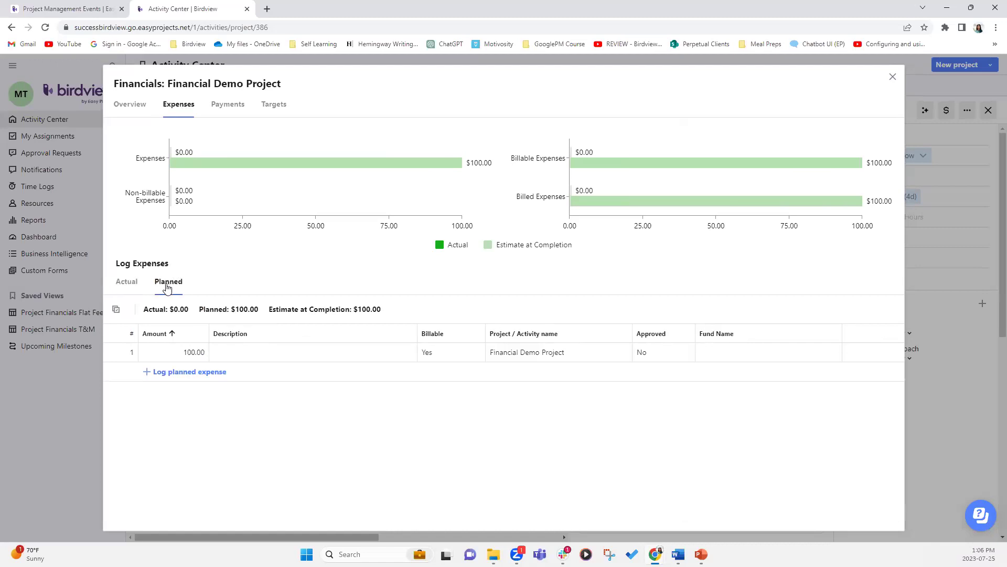
{"action": "left_click", "coordinate": [228, 105]}
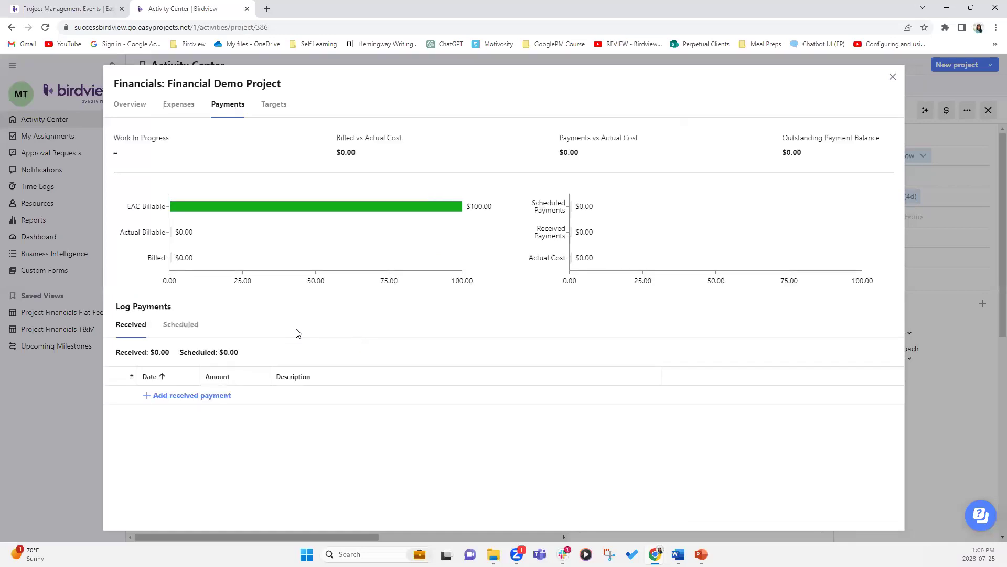
{"action": "left_click", "coordinate": [197, 328]}
{"action": "left_click", "coordinate": [139, 327]}
Examine the Estimate at Completion figures in the project's financial targets and return to the financials overview.
{"action": "left_click", "coordinate": [274, 105]}
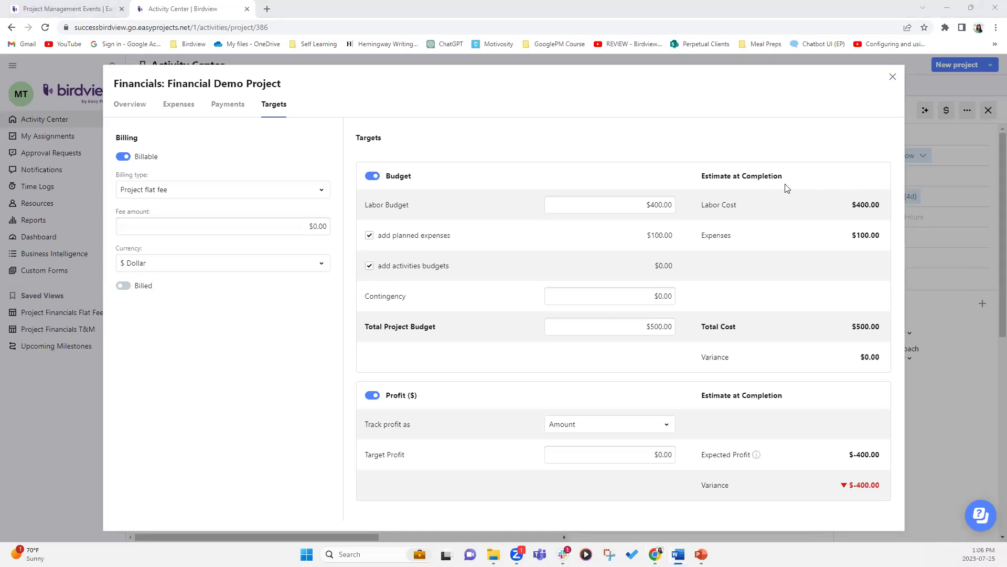
{"action": "left_click_drag", "start_coordinate": [702, 176], "coordinate": [788, 179]}
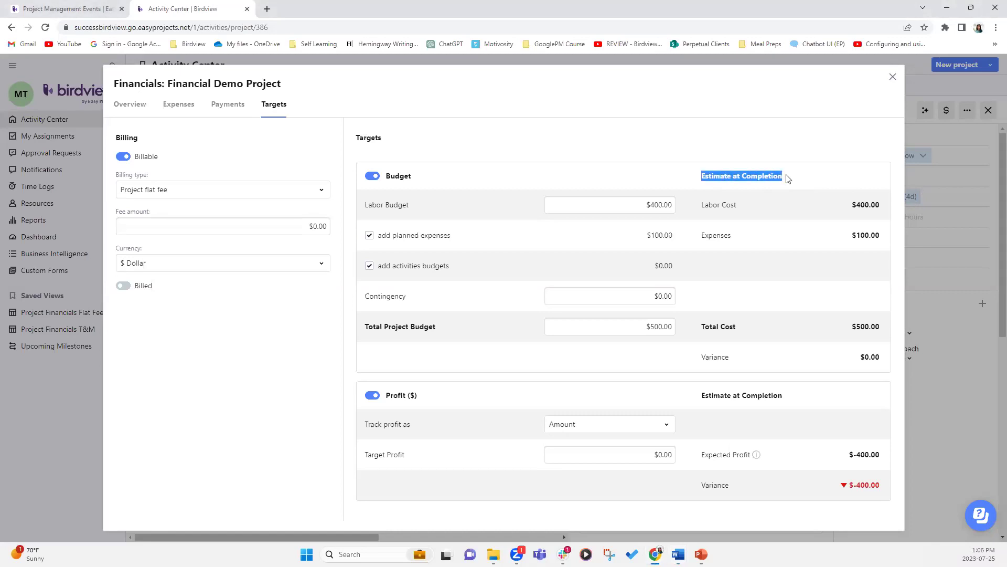
{"action": "left_click", "coordinate": [788, 179]}
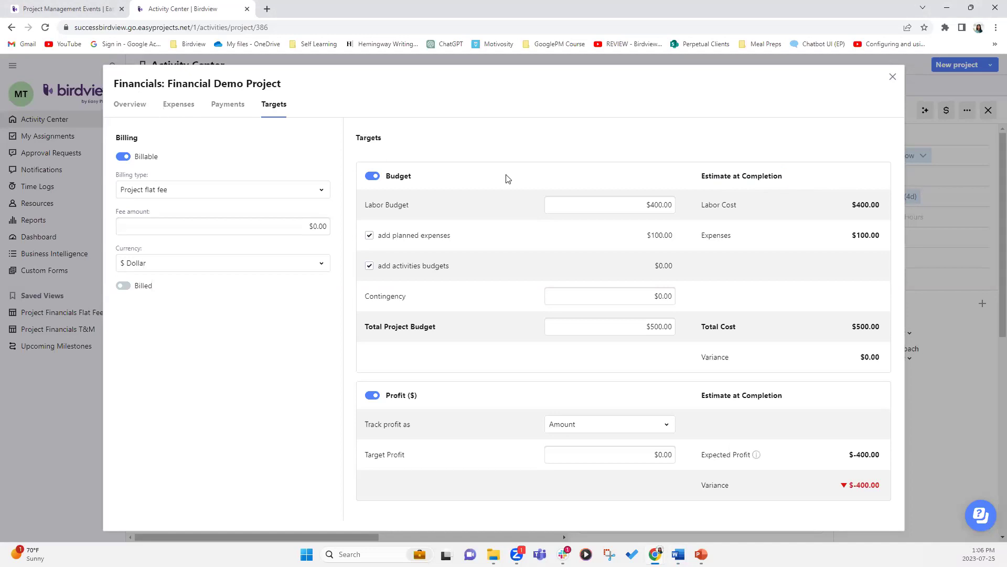
{"action": "left_click", "coordinate": [132, 107]}
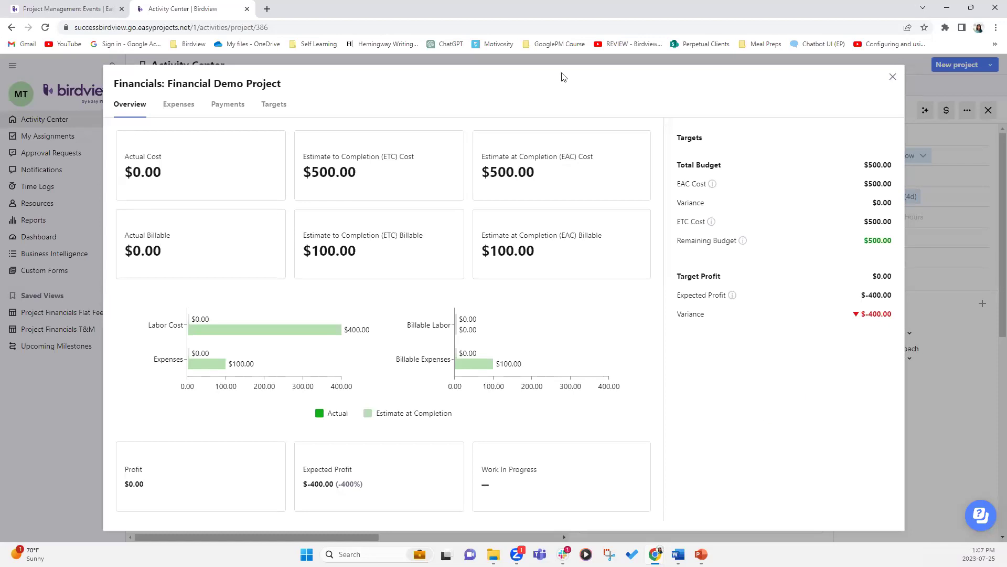
In the project's financial targets, choose the Project flat fee billing type, set the fee amount to $2,000, and close the project.
{"action": "left_click", "coordinate": [279, 109]}
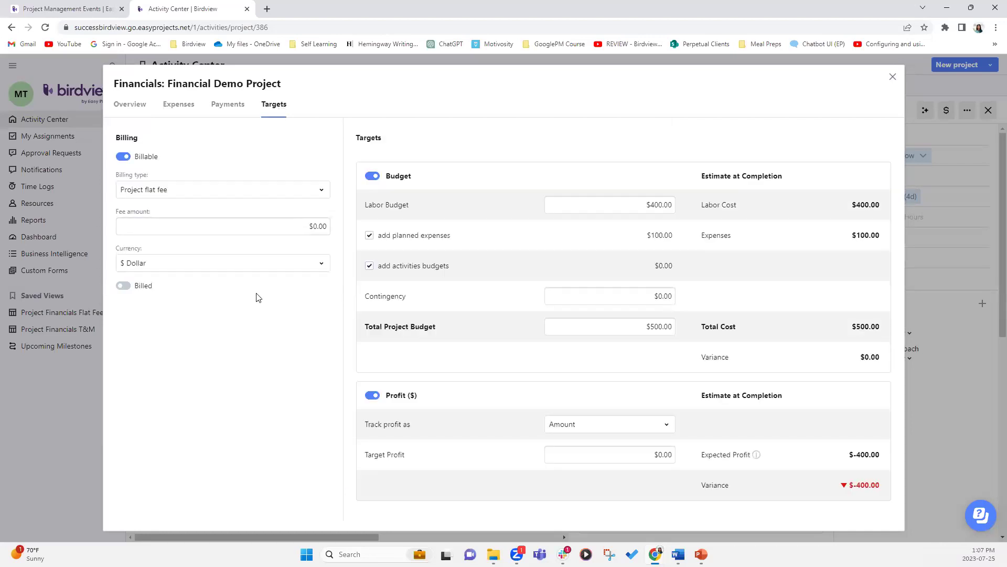
{"action": "left_click", "coordinate": [320, 194]}
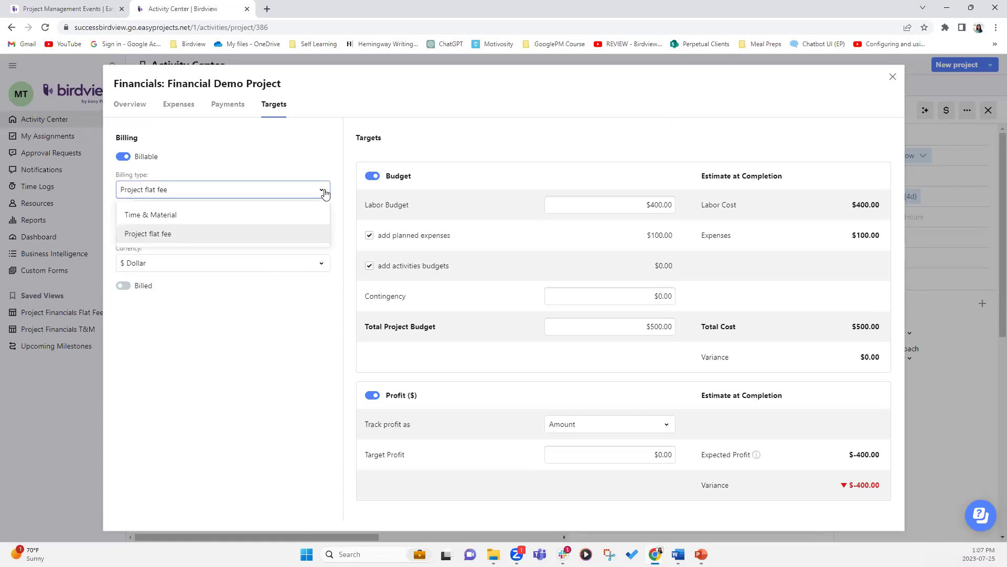
{"action": "left_click", "coordinate": [191, 234]}
{"action": "left_click", "coordinate": [270, 229]}
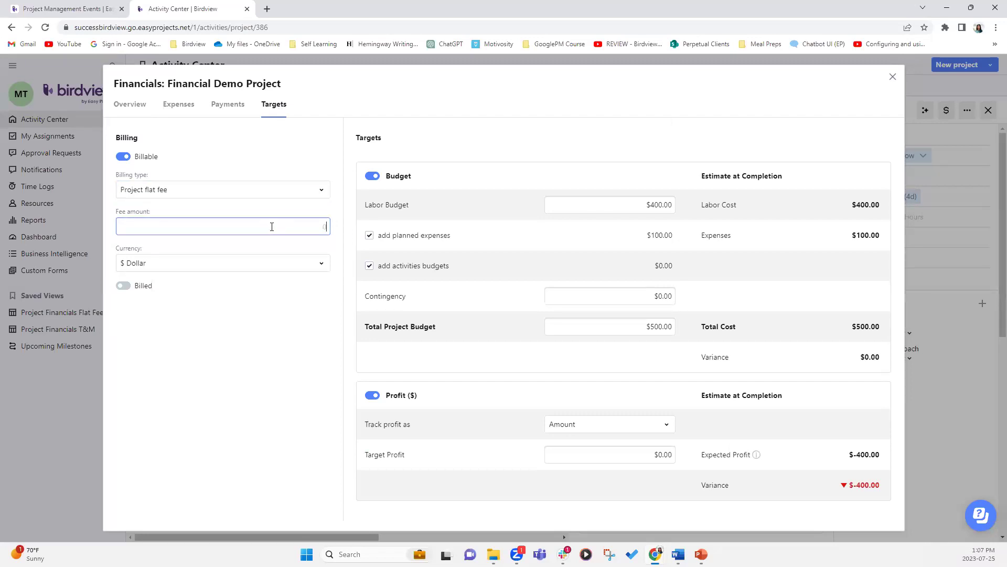
{"action": "type", "text": "200"}
{"action": "left_click", "coordinate": [313, 335]}
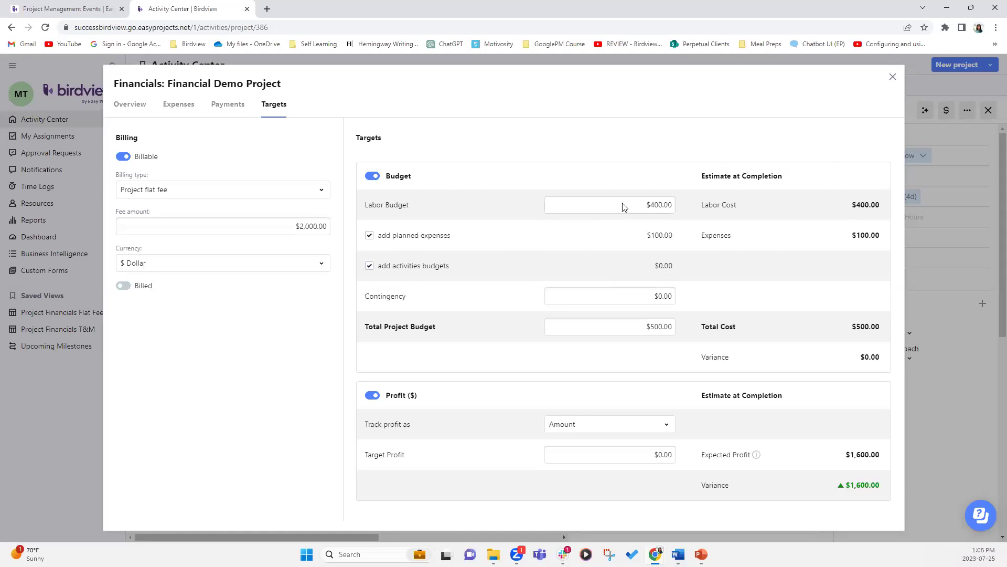
{"action": "left_click", "coordinate": [892, 77]}
{"action": "left_click", "coordinate": [990, 111]}
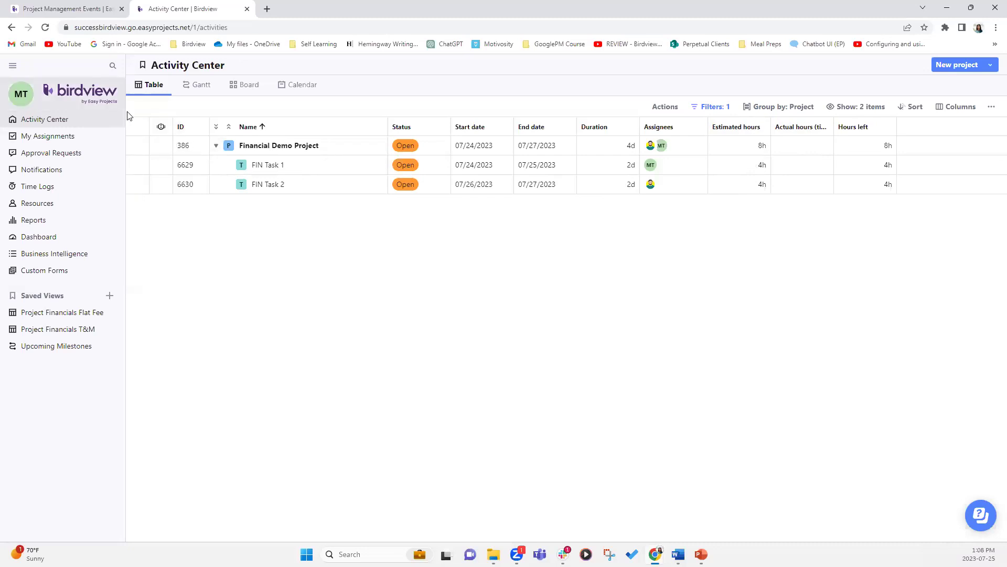
In the company settings, examine the internal and billing hourly rates of the Administrator-level user from the IT Support team.
{"action": "left_click", "coordinate": [93, 98]}
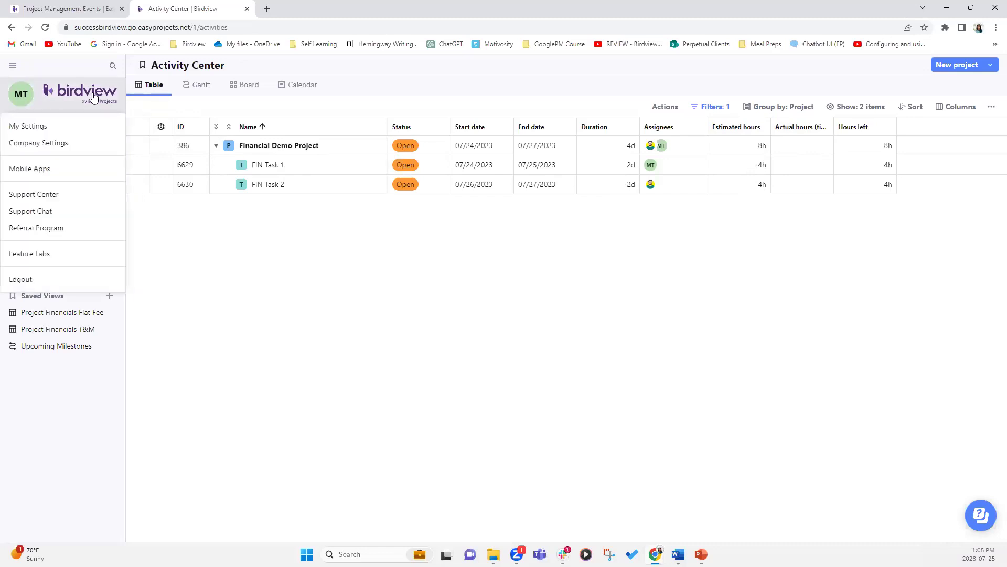
{"action": "left_click", "coordinate": [72, 150]}
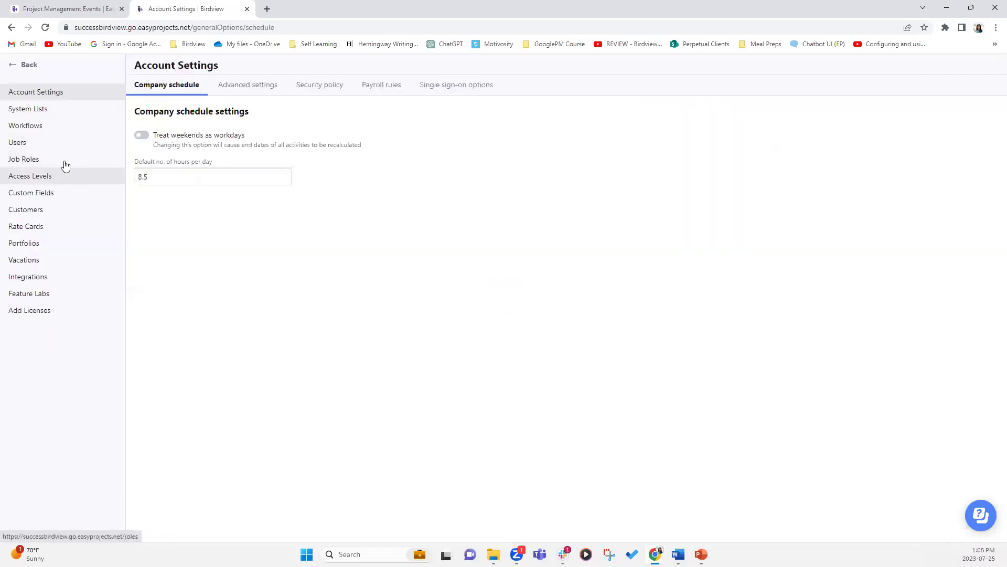
{"action": "left_click", "coordinate": [72, 144]}
{"action": "scroll", "coordinate": [315, 305], "scroll_direction": "down", "scroll_amount": 6}
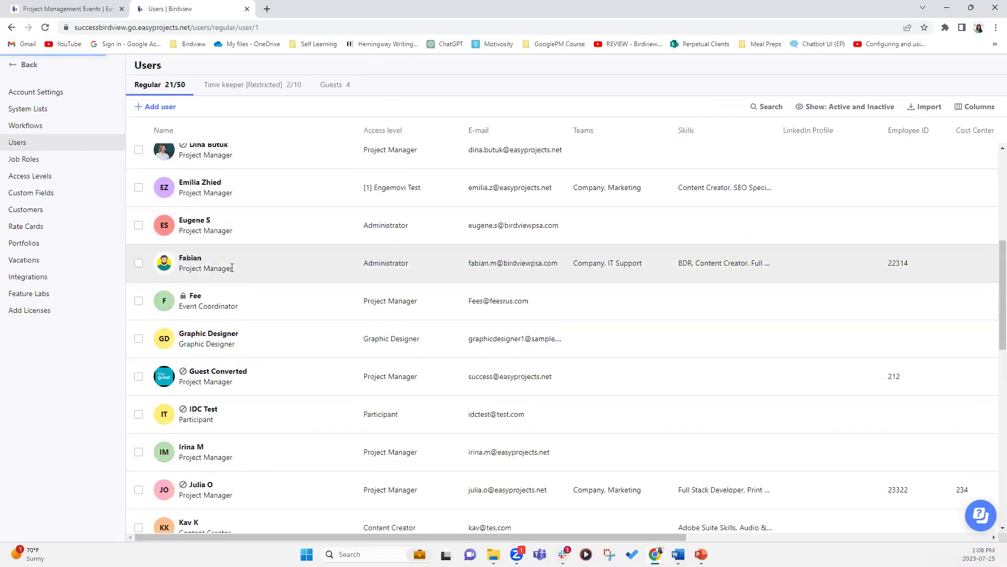
{"action": "left_click", "coordinate": [227, 268]}
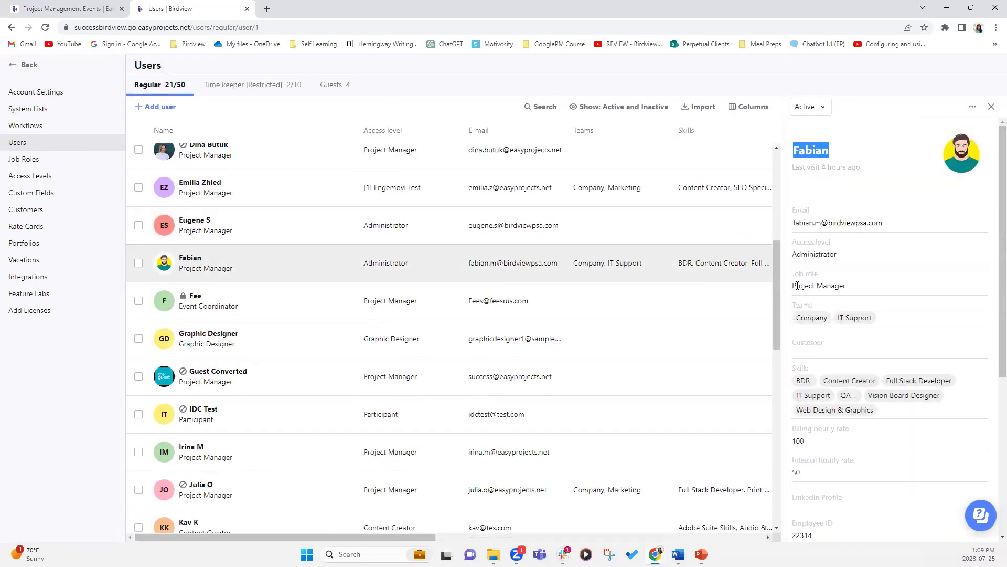
{"action": "scroll", "coordinate": [890, 310], "scroll_direction": "down", "scroll_amount": 3}
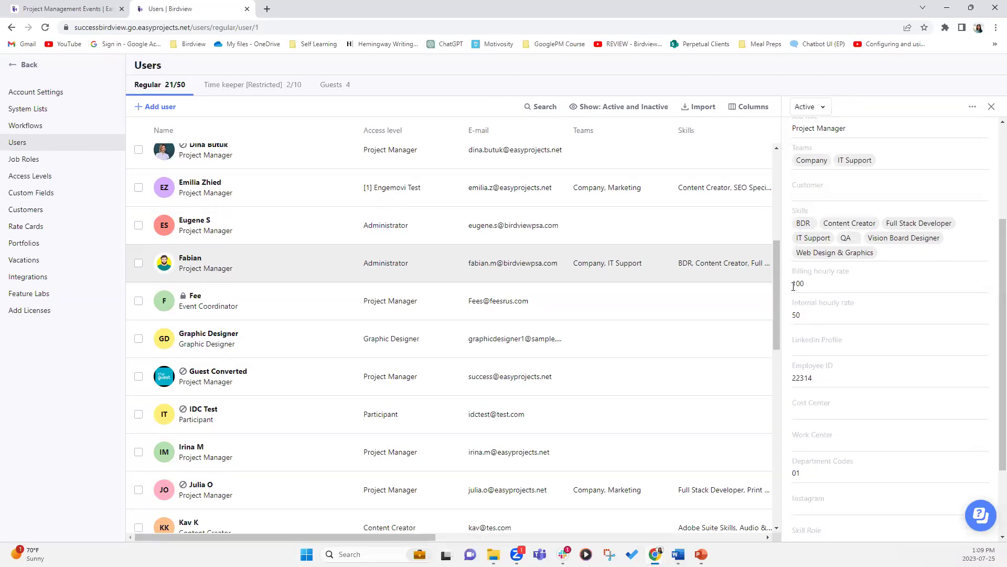
{"action": "left_click", "coordinate": [806, 315]}
{"action": "left_click_drag", "start_coordinate": [791, 318], "coordinate": [813, 316]}
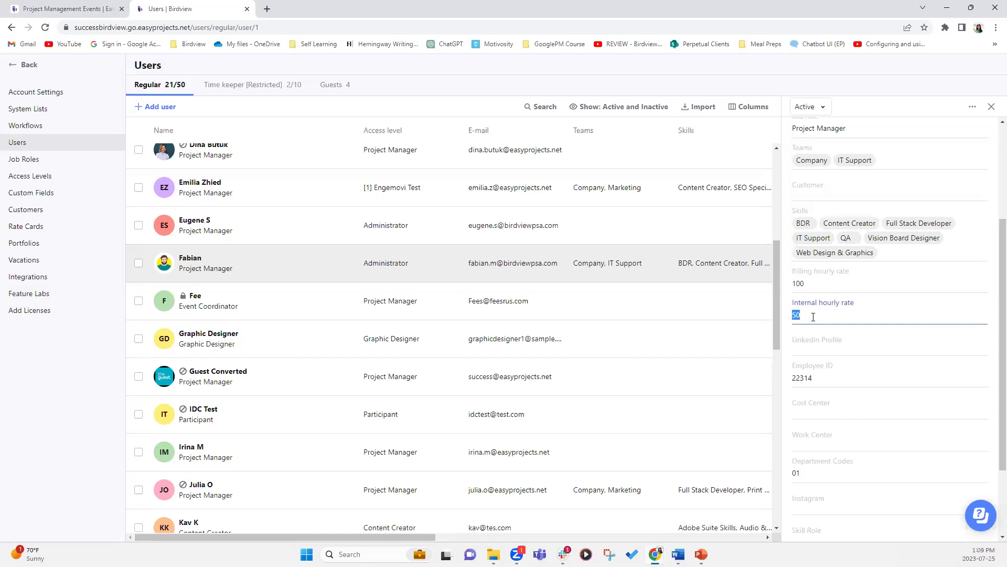
{"action": "double_click", "coordinate": [819, 284]}
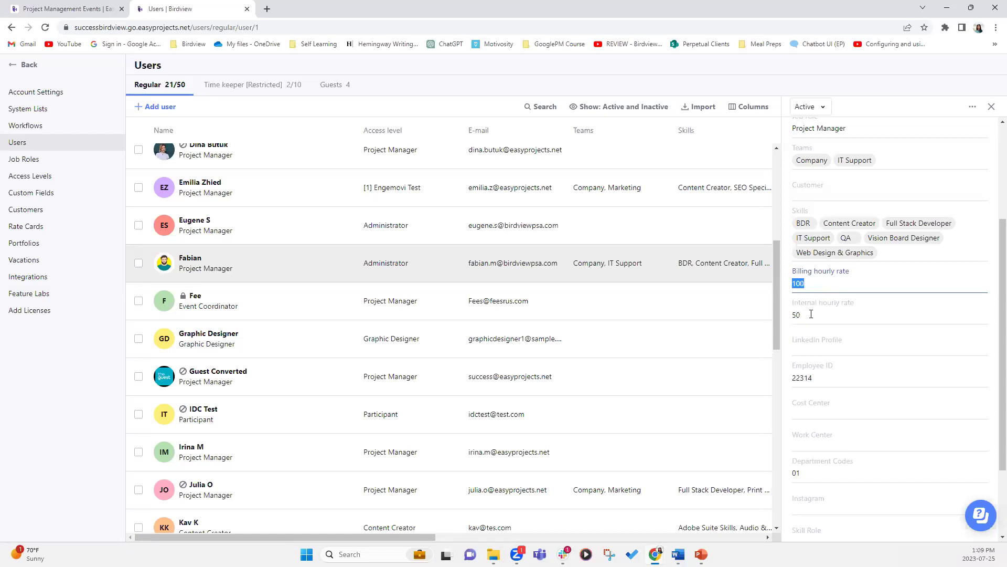
{"action": "left_click", "coordinate": [991, 107]}
Reopen the financial targets of Financial Demo Project from the Activity Center and compare its labor budget with the labor cost.
{"action": "left_click", "coordinate": [39, 65]}
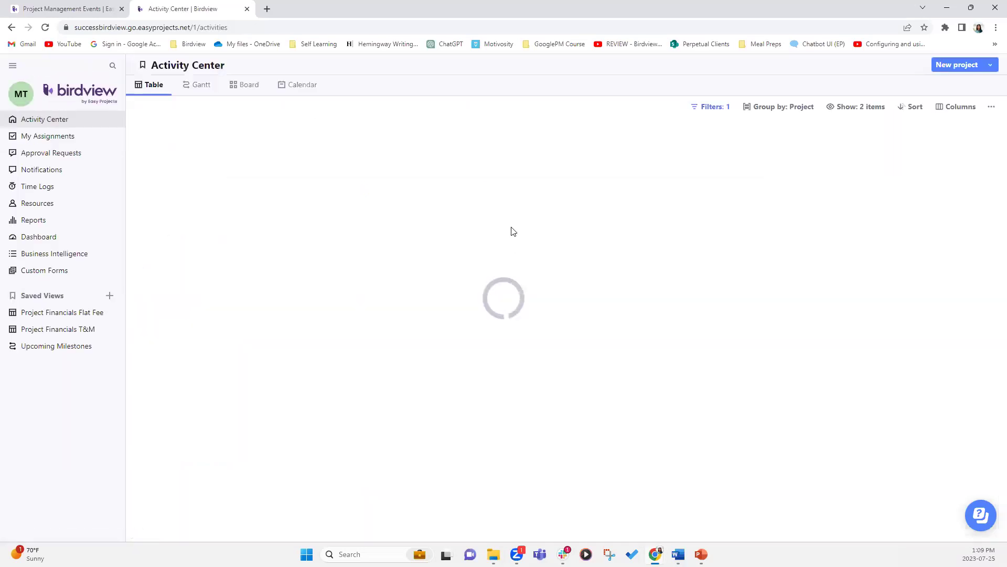
{"action": "left_click", "coordinate": [378, 146]}
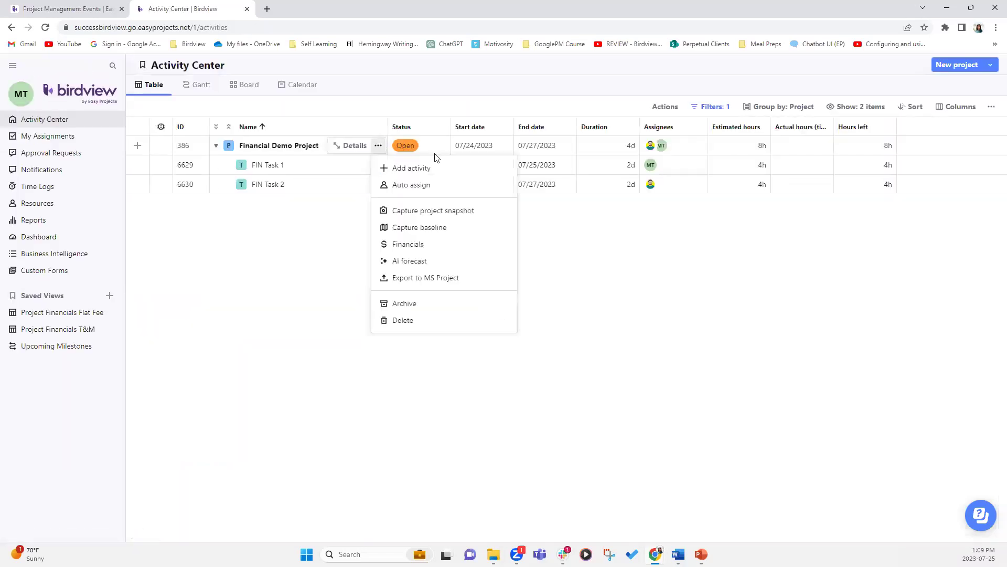
{"action": "left_click", "coordinate": [420, 246]}
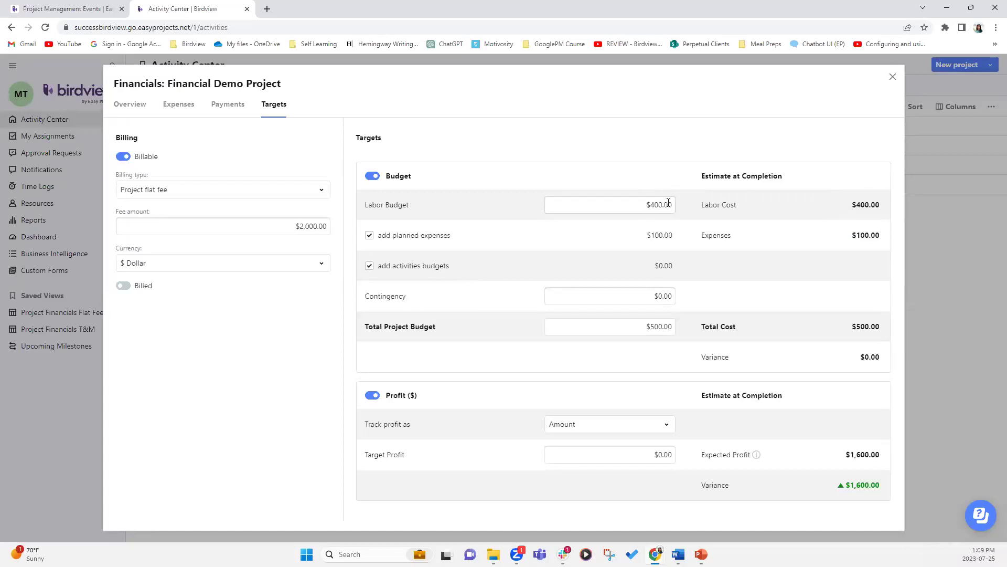
{"action": "double_click", "coordinate": [864, 206]}
{"action": "left_click", "coordinate": [670, 205]}
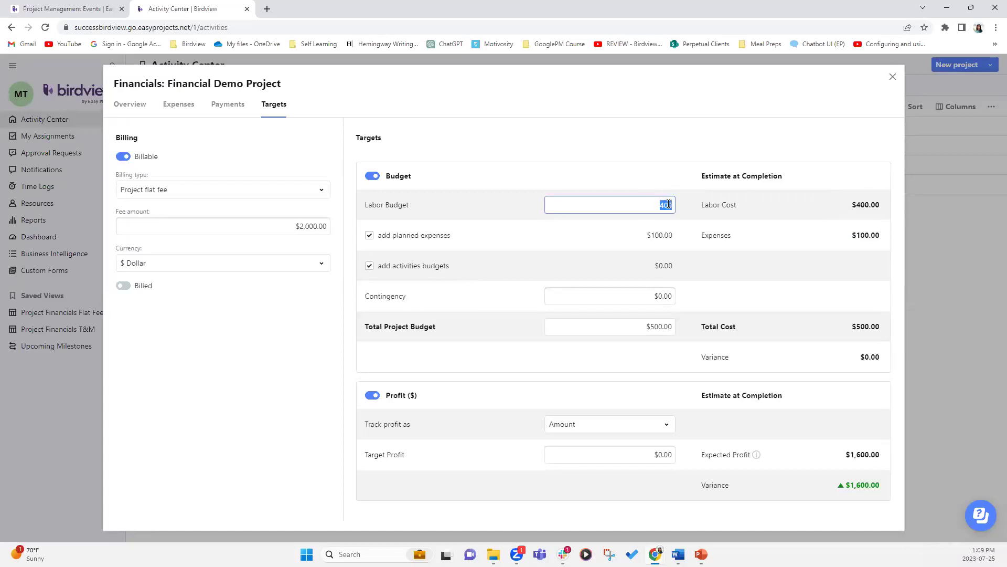
{"action": "left_click", "coordinate": [791, 261]}
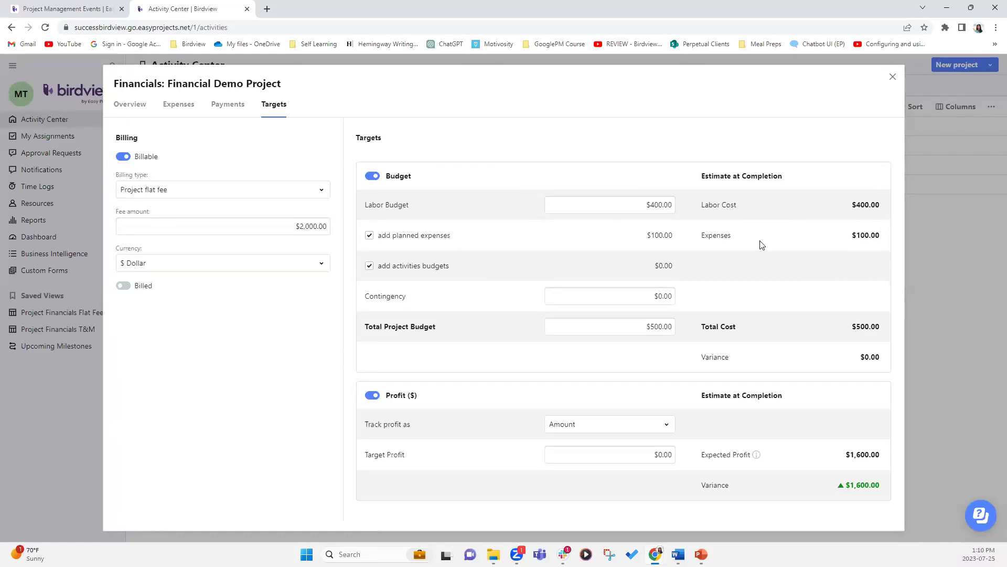
In the project's planned expenses, set the description of the existing $100 expense to Expense 1.
{"action": "left_click", "coordinate": [180, 110]}
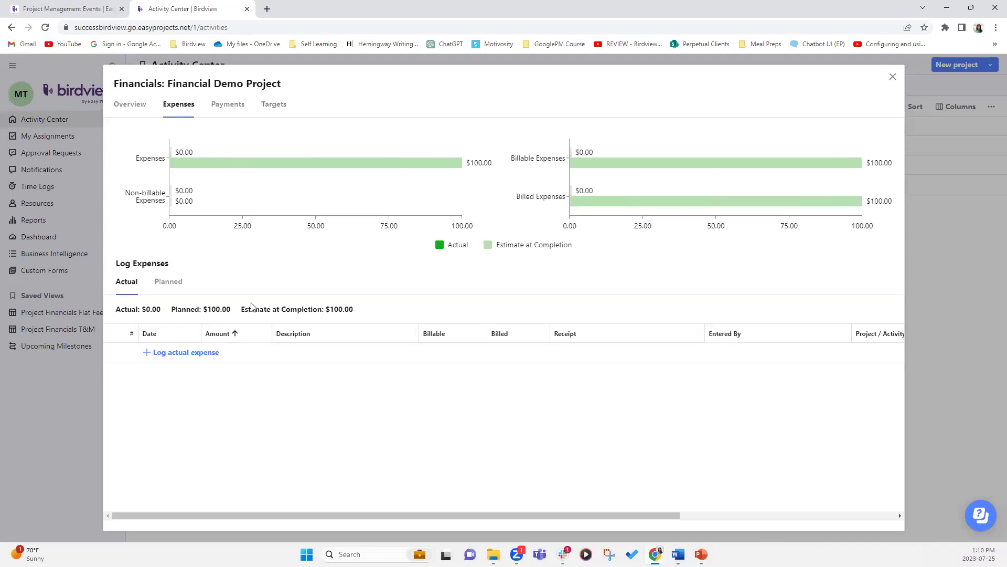
{"action": "left_click", "coordinate": [169, 283]}
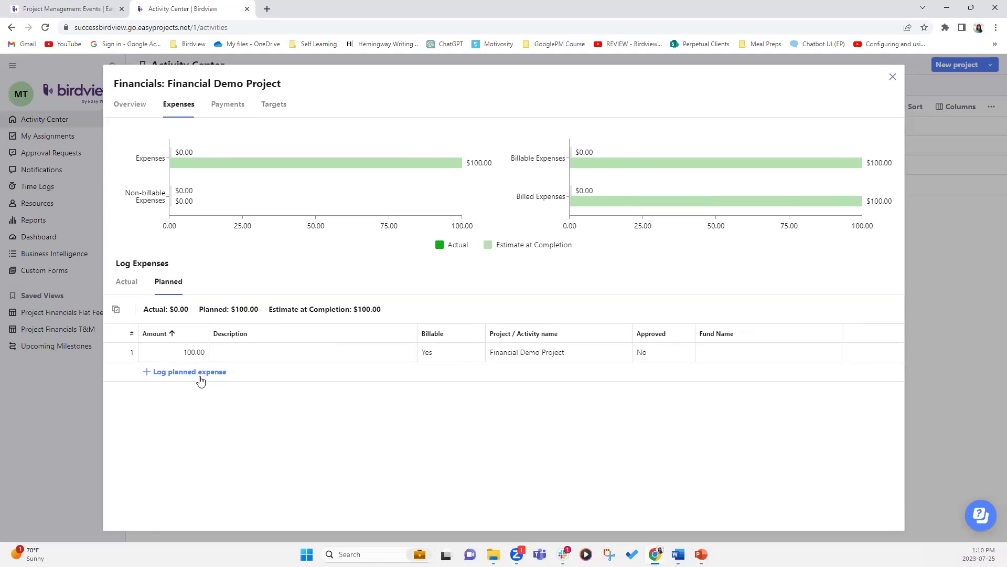
{"action": "left_click", "coordinate": [234, 353]}
{"action": "type", "text": "Expense 1"}
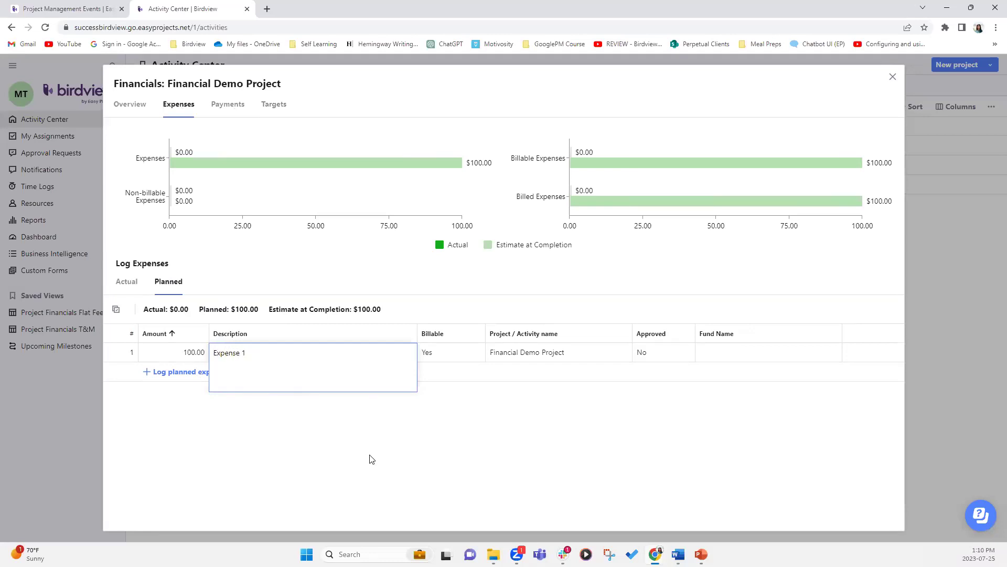
Log a second planned expense of $200 with the description Expense 2.
{"action": "left_click", "coordinate": [181, 371]}
{"action": "type", "text": "20"}
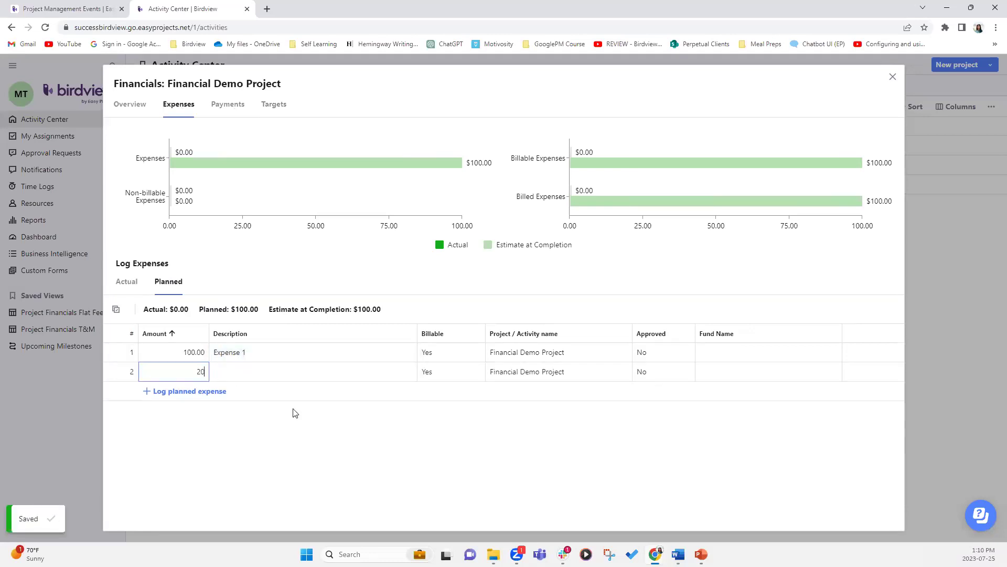
{"action": "type", "text": "0"}
{"action": "key", "text": "Tab"}
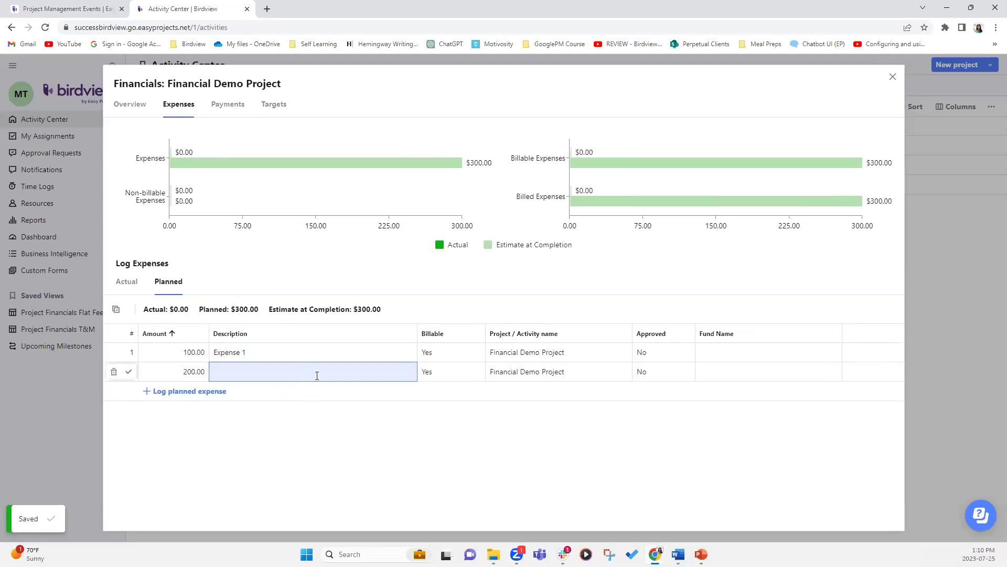
{"action": "left_click", "coordinate": [317, 375]}
{"action": "type", "text": "Expense 2"}
{"action": "key", "text": "Return"}
Log a planned expense of $300 described as Expense 3 and set it as non-billable.
{"action": "left_click", "coordinate": [180, 391]}
{"action": "type", "text": "300"}
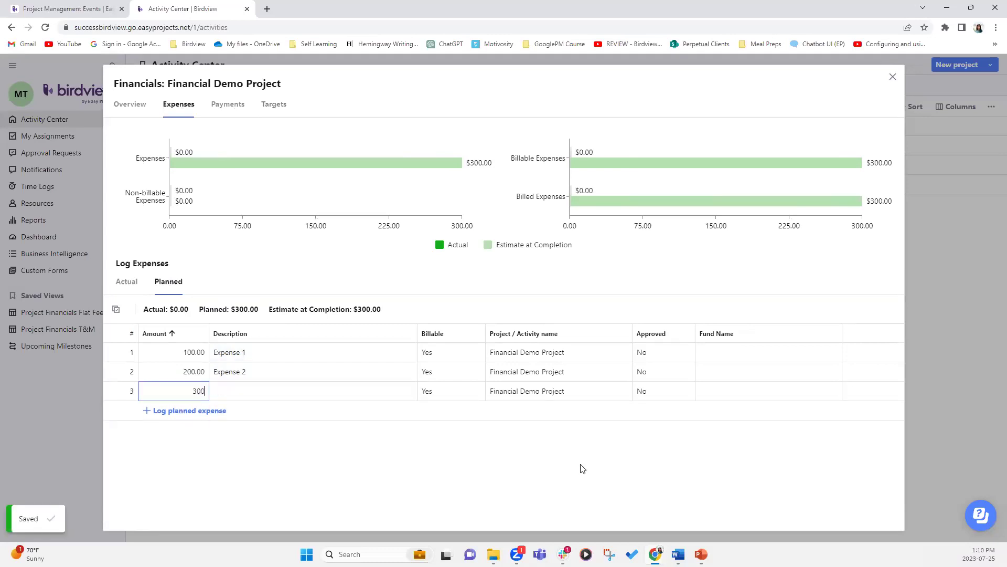
{"action": "key", "text": "Tab"}
{"action": "type", "text": "Expense "}
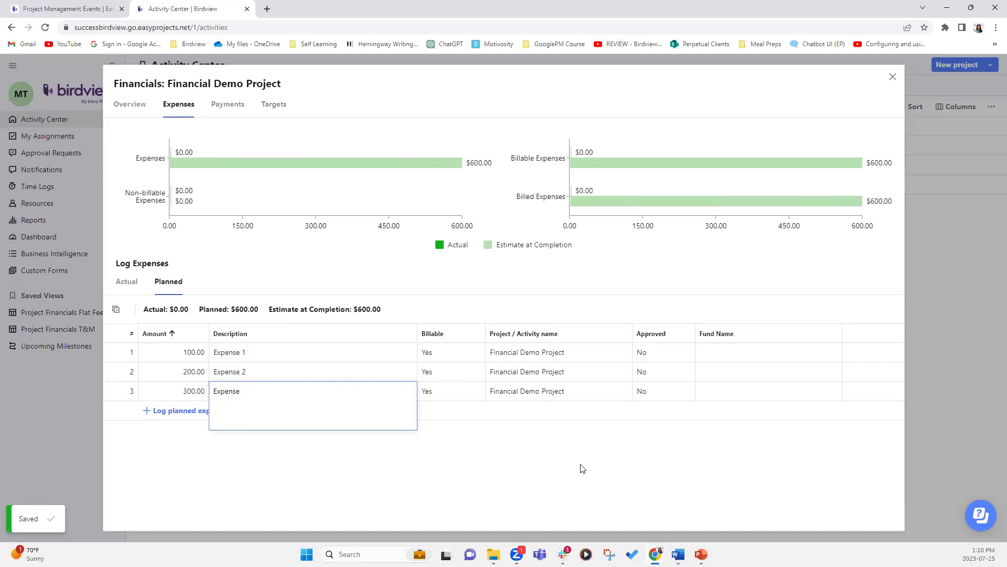
{"action": "type", "text": "3"}
{"action": "key", "text": "Tab"}
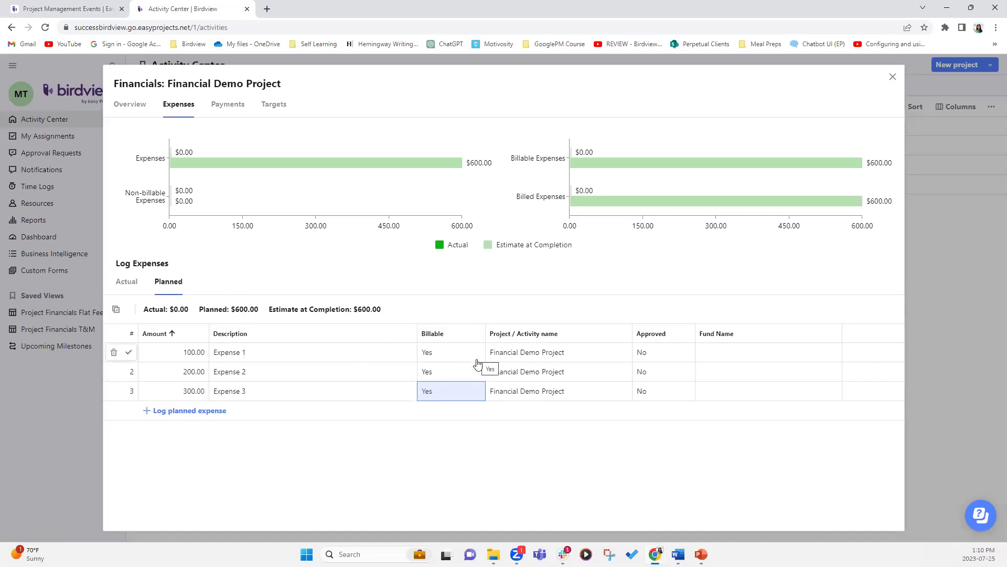
{"action": "left_click", "coordinate": [469, 401]}
{"action": "left_click", "coordinate": [451, 440]}
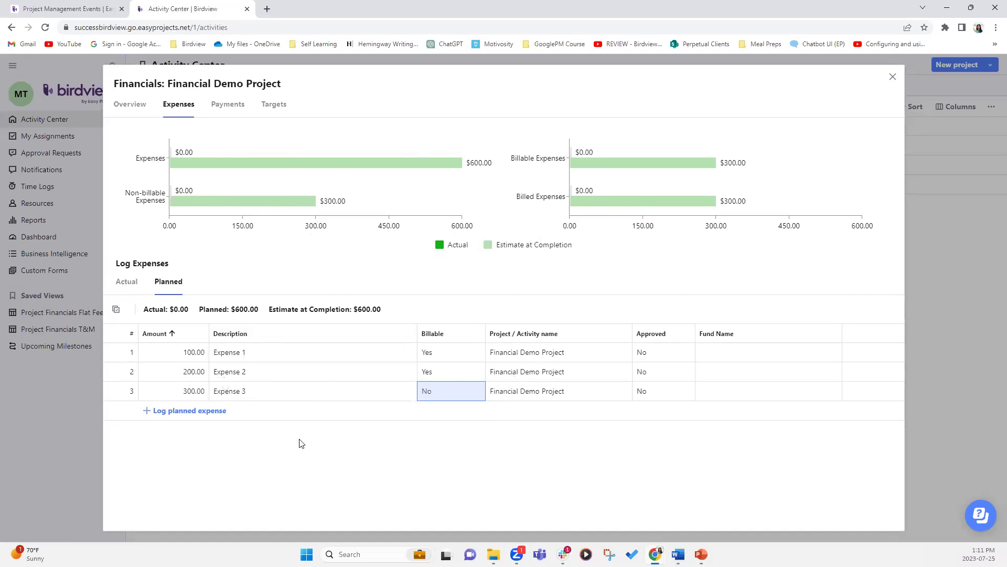
Check how the planned expenses feed into the financial targets and view the project's scheduled payments.
{"action": "left_click", "coordinate": [278, 105]}
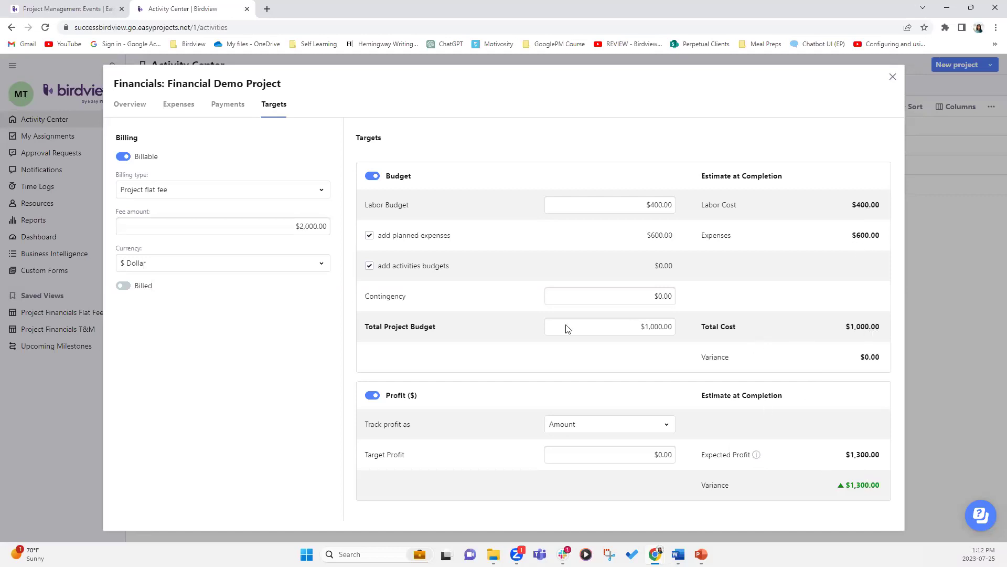
{"action": "left_click", "coordinate": [226, 111]}
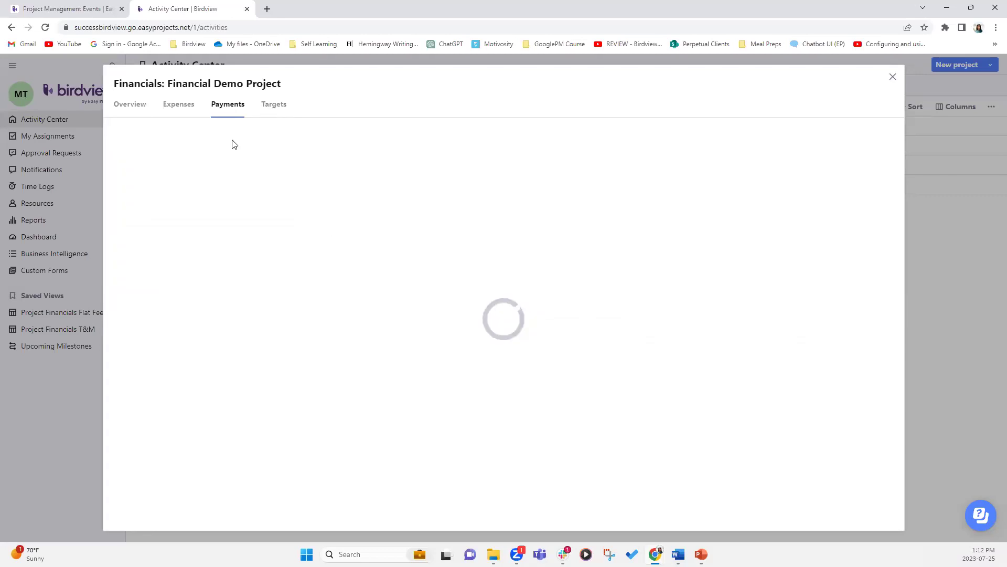
{"action": "left_click", "coordinate": [186, 325]}
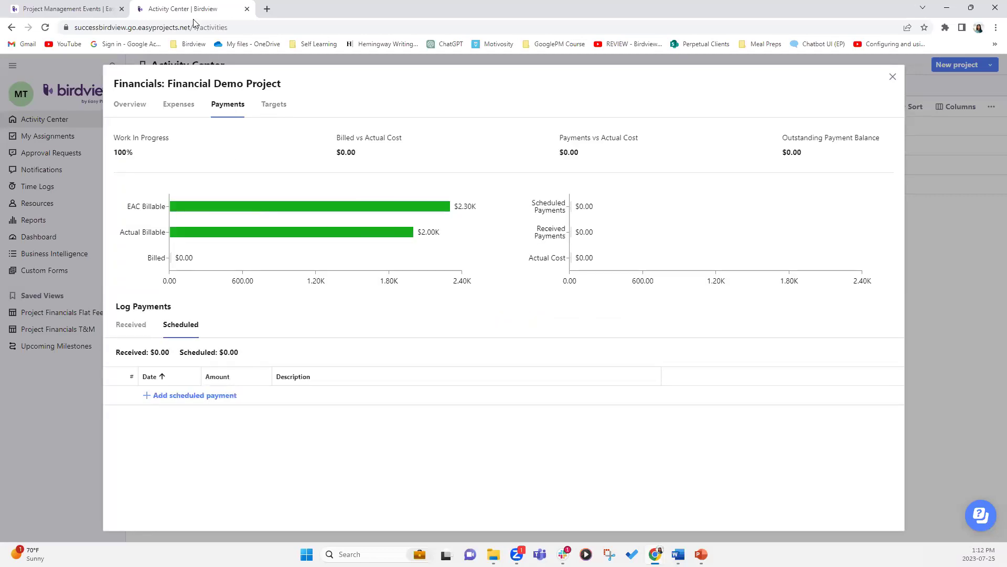
In the financial targets, change the billing type to Time & Material, based on the resource hourly rate.
{"action": "left_click", "coordinate": [276, 107]}
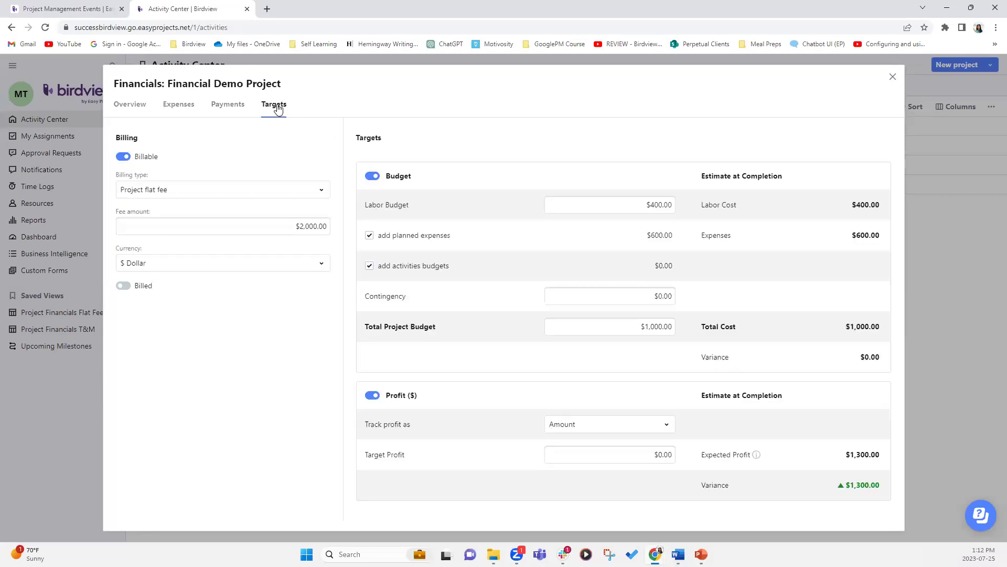
{"action": "left_click", "coordinate": [320, 192]}
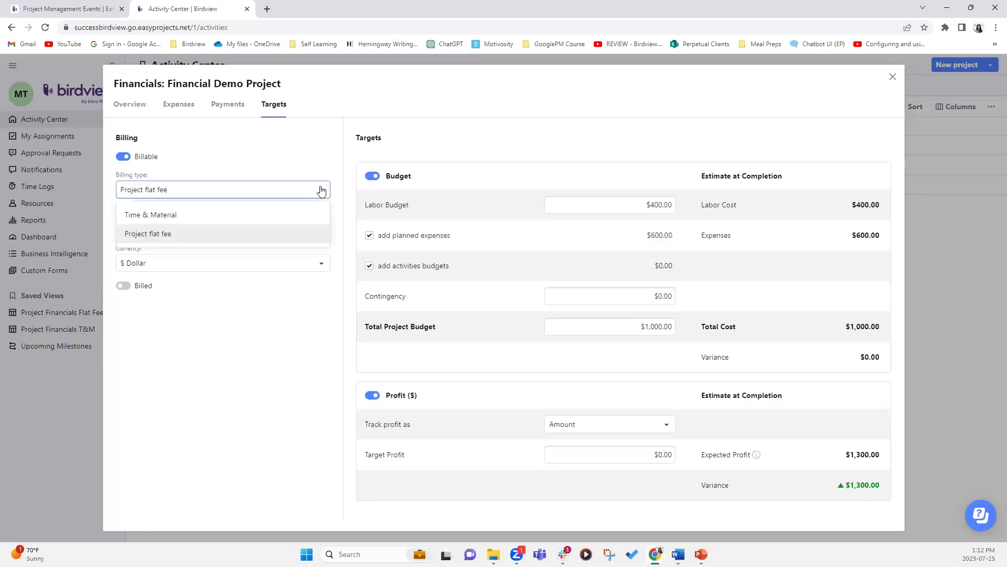
{"action": "left_click", "coordinate": [236, 217]}
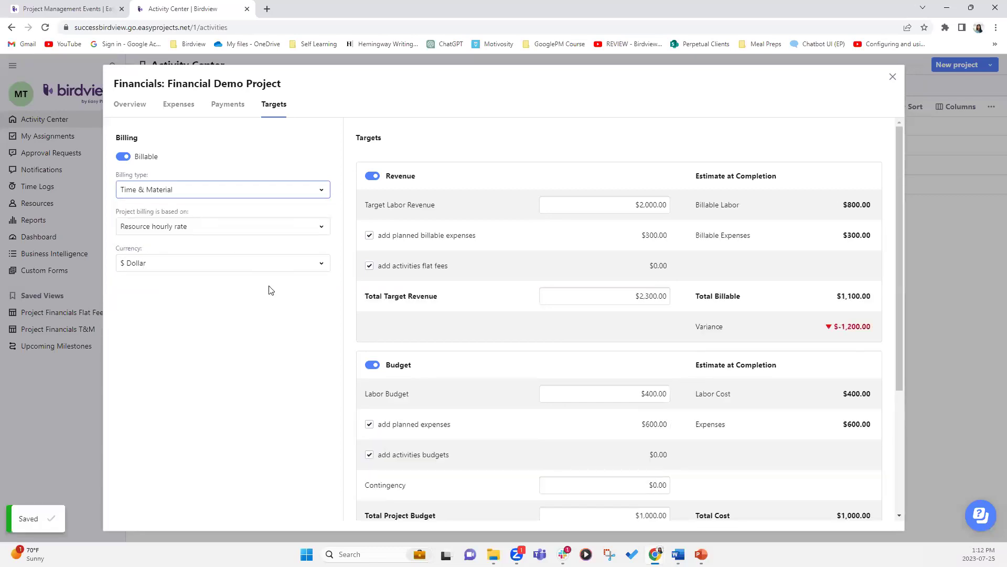
{"action": "left_click", "coordinate": [321, 228]}
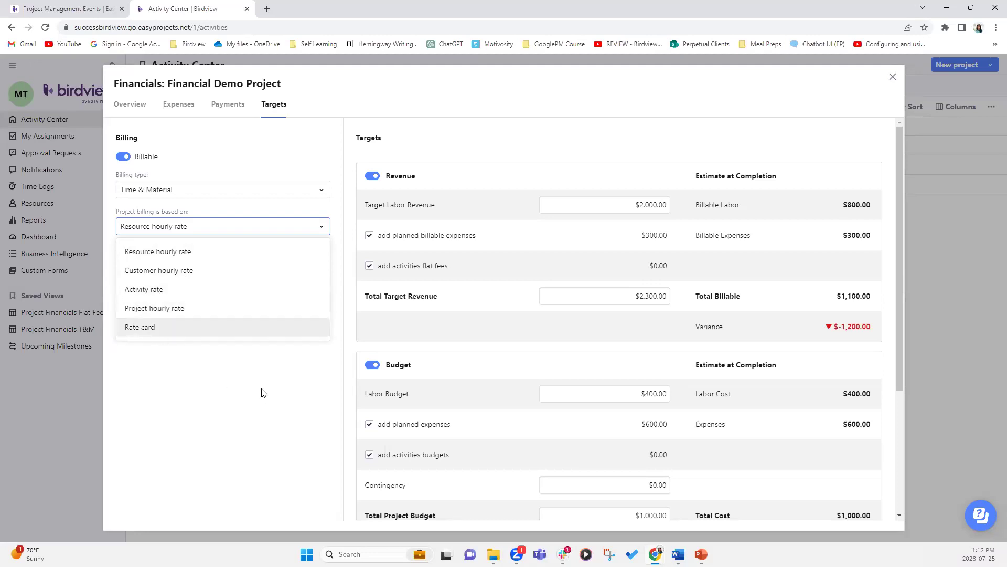
{"action": "left_click", "coordinate": [204, 252]}
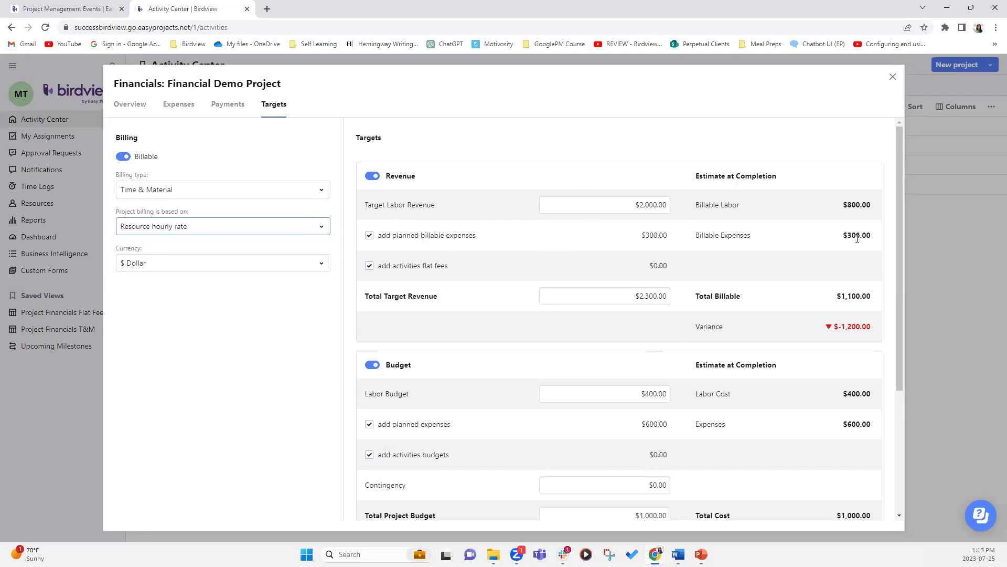
Set the Target Labor Revenue to $800 by copying the Billable Labor estimate into it.
{"action": "left_click_drag", "start_coordinate": [873, 205], "coordinate": [838, 203]}
{"action": "key", "text": "ctrl+c"}
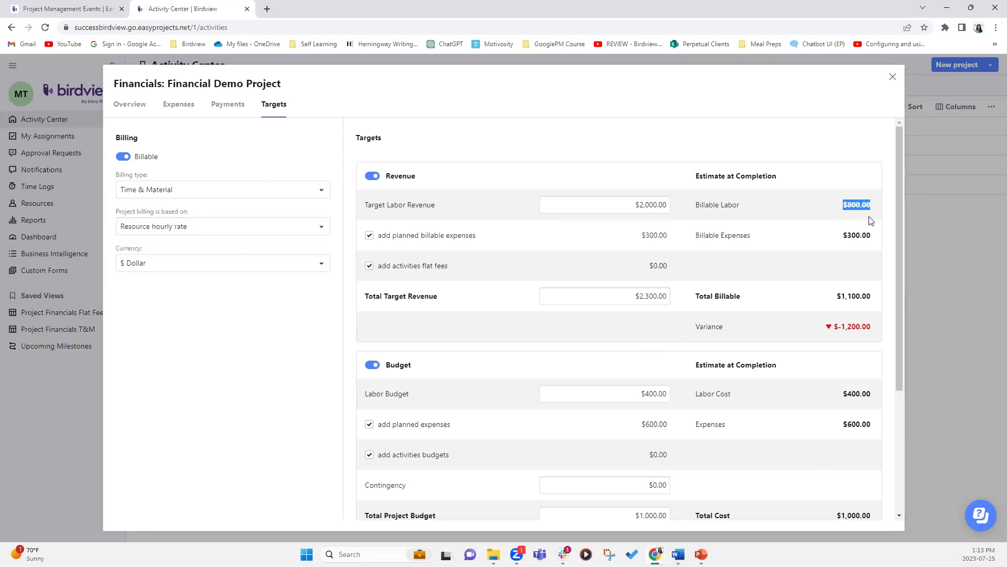
{"action": "left_click", "coordinate": [657, 203]}
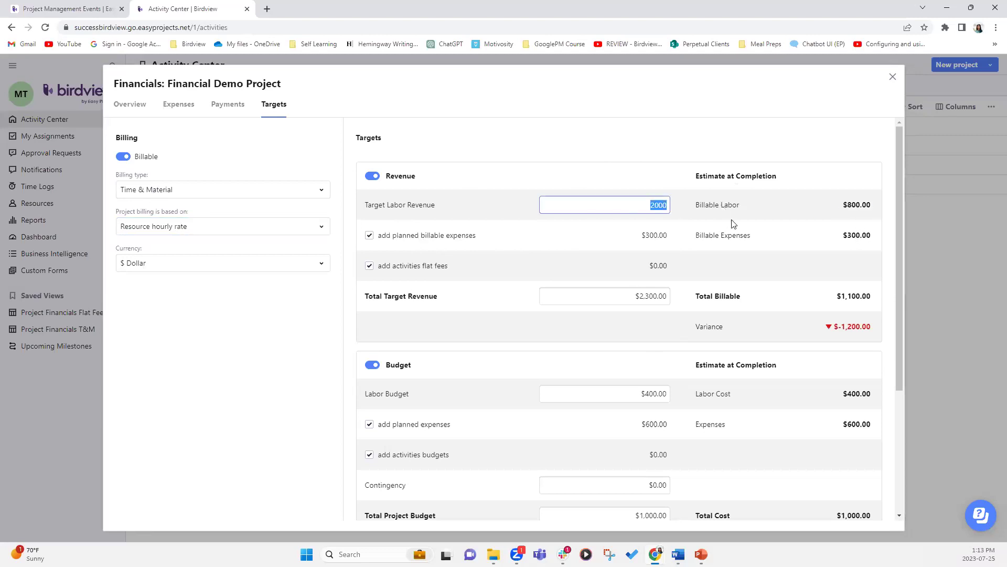
{"action": "key", "text": "ctrl+v"}
{"action": "left_click", "coordinate": [449, 202]}
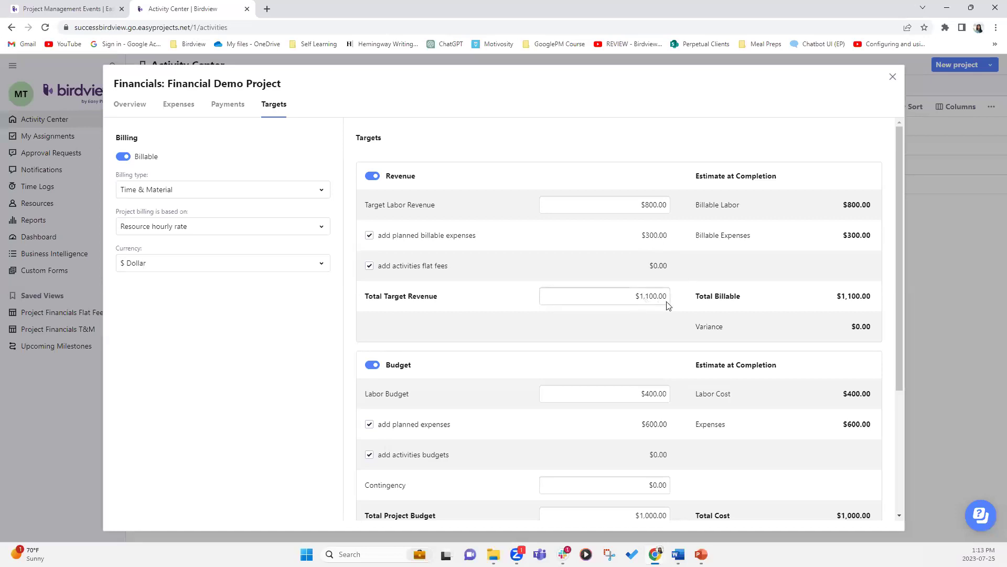
Review the budget and profit estimates, then base the project billing on the Customer hourly rate.
{"action": "scroll", "coordinate": [774, 295], "scroll_direction": "down", "scroll_amount": 2}
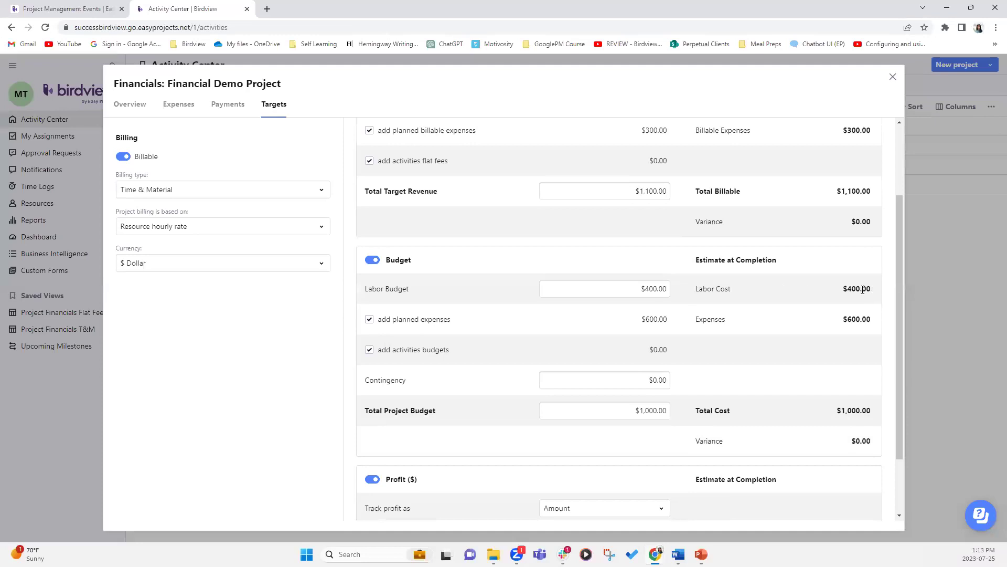
{"action": "scroll", "coordinate": [865, 408], "scroll_direction": "down", "scroll_amount": 2}
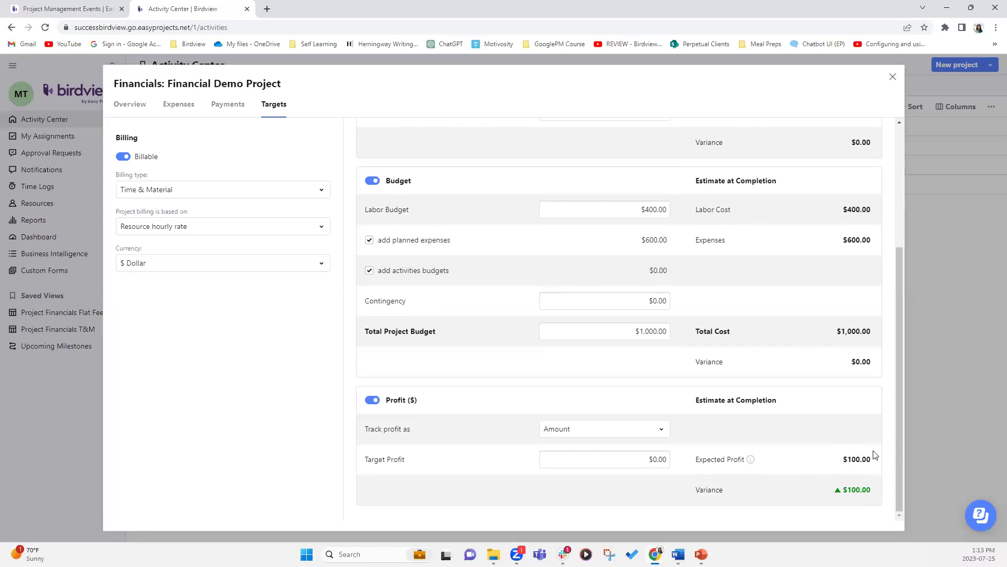
{"action": "scroll", "coordinate": [873, 446], "scroll_direction": "up", "scroll_amount": 4}
{"action": "left_click", "coordinate": [324, 228]}
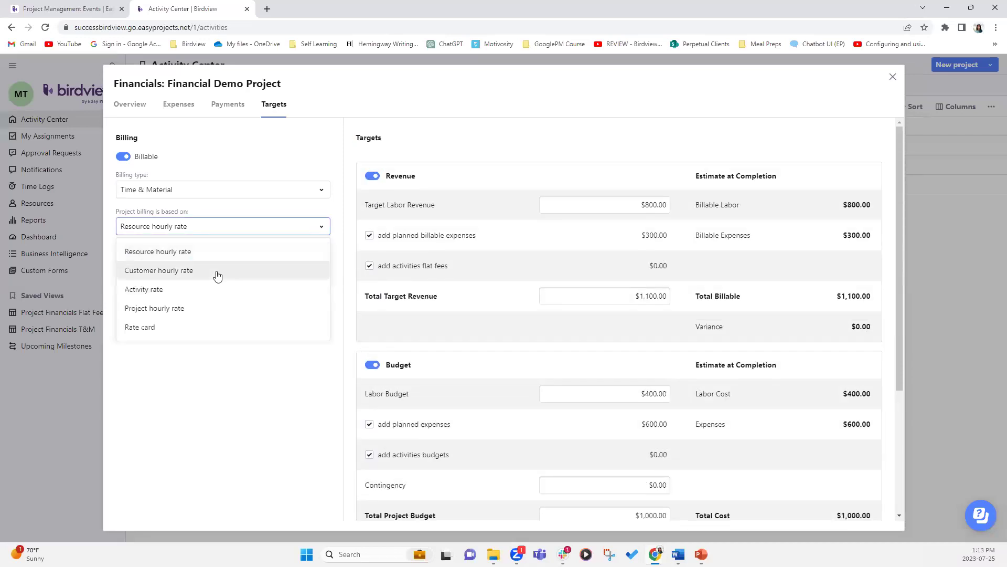
{"action": "left_click", "coordinate": [203, 272]}
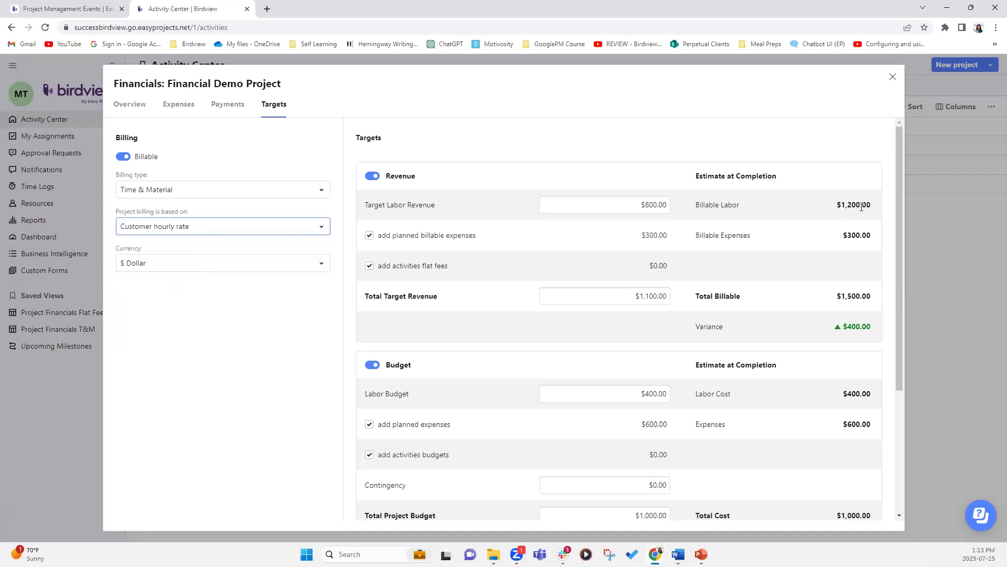
Find the project's customer in its details, examine True Blu's billing hourly rate in the company settings, and return to the project.
{"action": "left_click", "coordinate": [892, 78]}
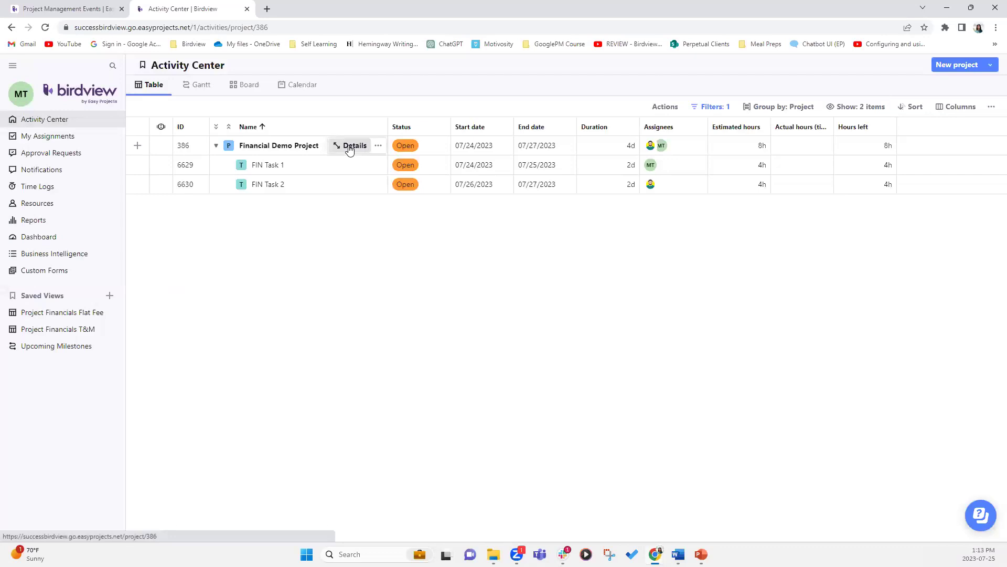
{"action": "left_click", "coordinate": [349, 149]}
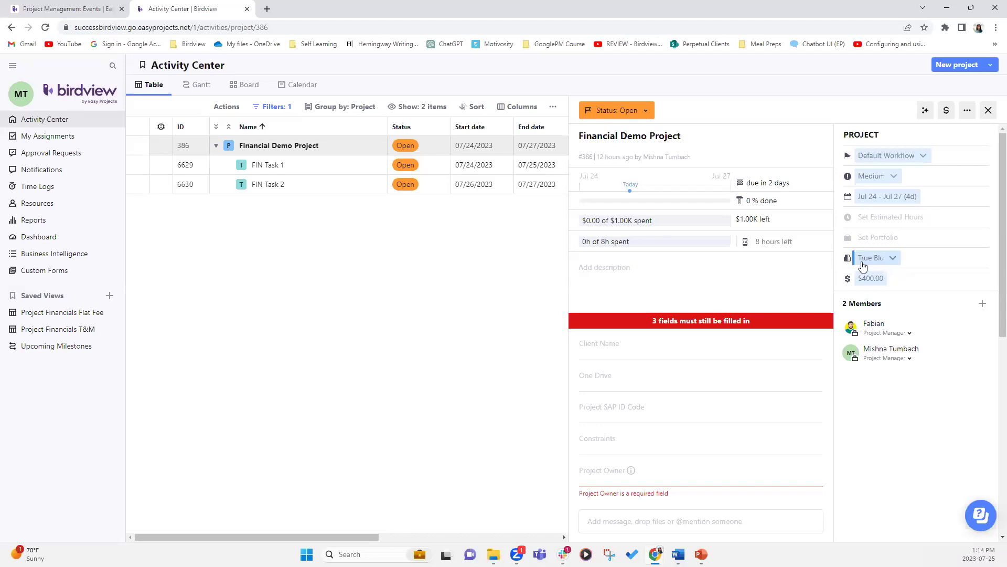
{"action": "left_click", "coordinate": [87, 94]}
{"action": "left_click", "coordinate": [75, 150]}
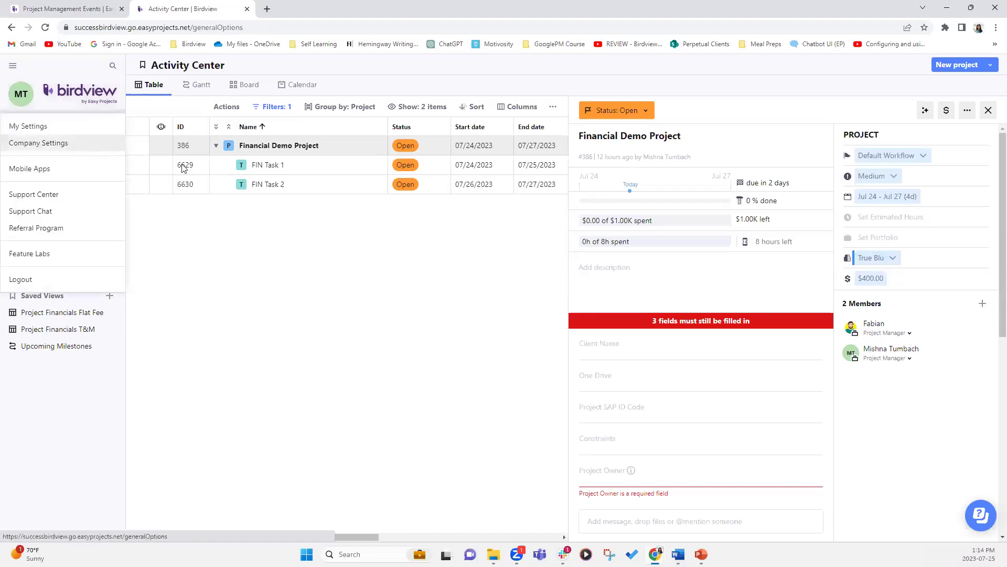
{"action": "left_click", "coordinate": [50, 212]}
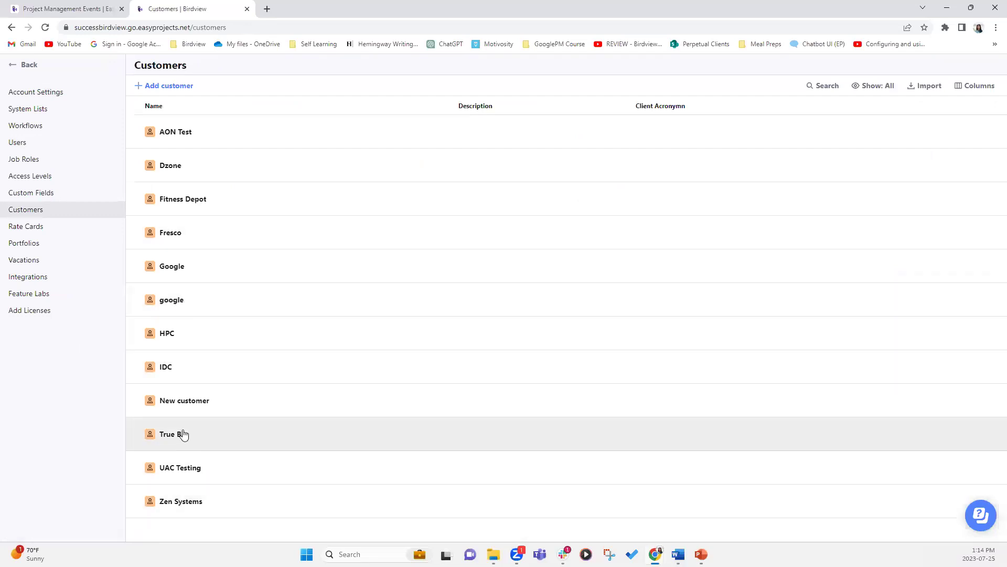
{"action": "left_click", "coordinate": [180, 433]}
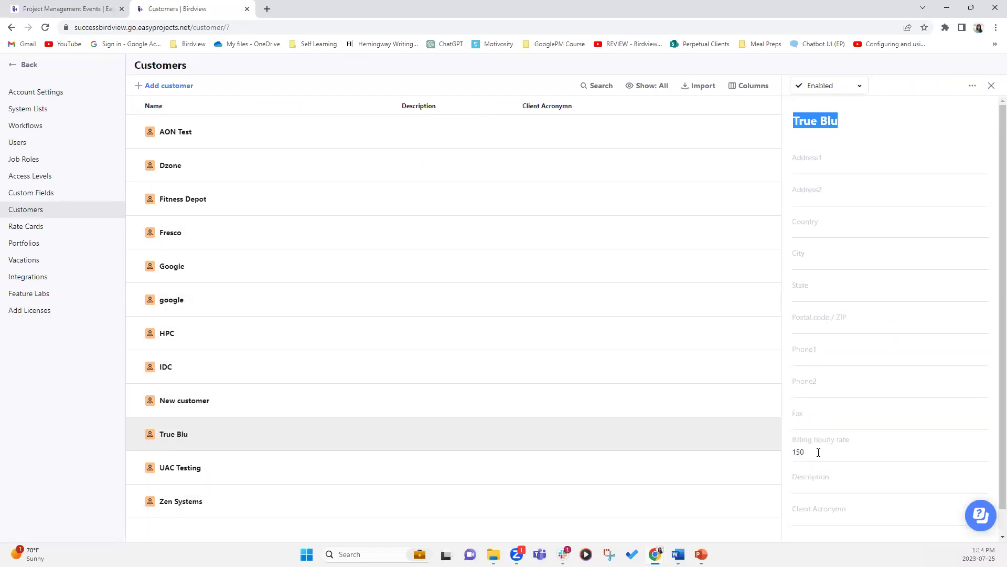
{"action": "left_click", "coordinate": [818, 452]}
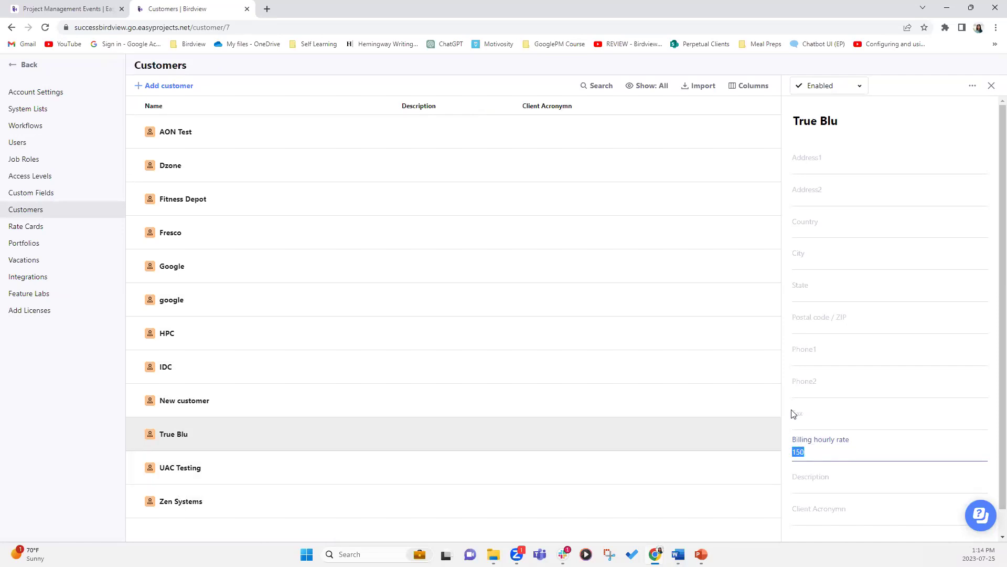
{"action": "left_click", "coordinate": [991, 85]}
{"action": "left_click", "coordinate": [50, 68]}
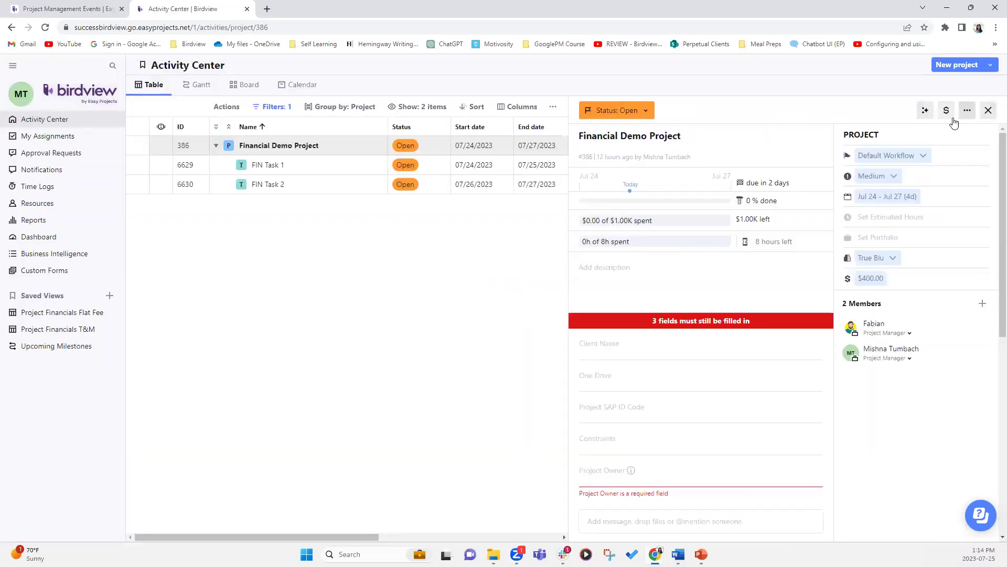
Reopen the project's financial targets and set the Target Labor Revenue to $1,200, copied from the Billable Labor estimate.
{"action": "left_click", "coordinate": [946, 111]}
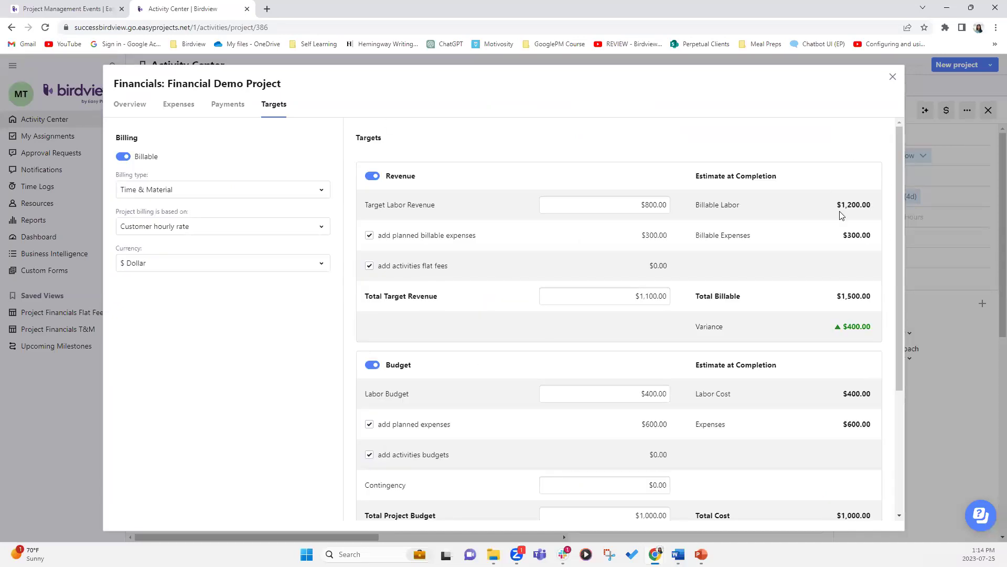
{"action": "double_click", "coordinate": [855, 205]}
{"action": "key", "text": "ctrl+c"}
{"action": "double_click", "coordinate": [659, 205]}
{"action": "key", "text": "ctrl+v"}
{"action": "left_click", "coordinate": [795, 144]}
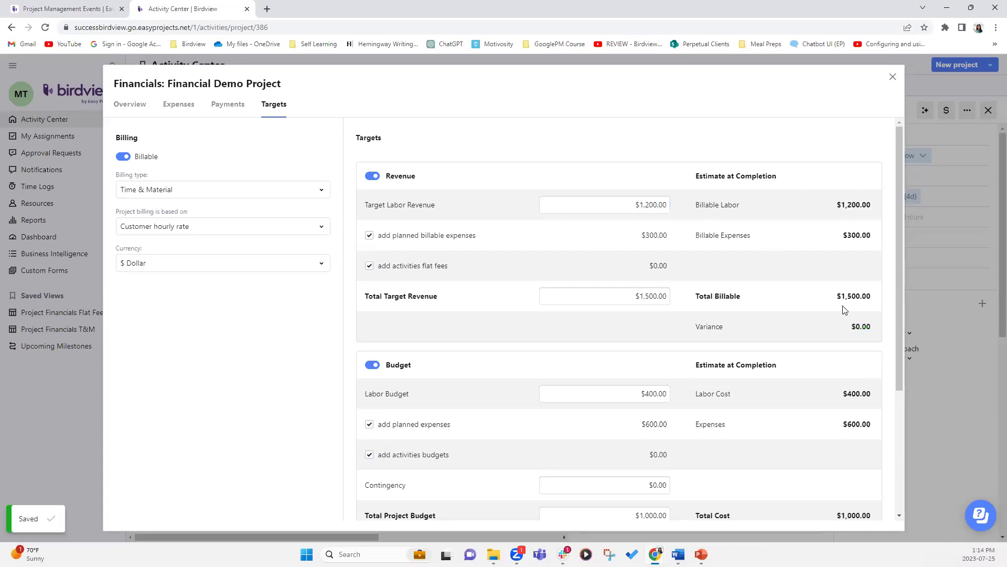
Try tracking the project profit as Percentage and as Amount to compare the expected profit.
{"action": "scroll", "coordinate": [859, 310], "scroll_direction": "down", "scroll_amount": 4}
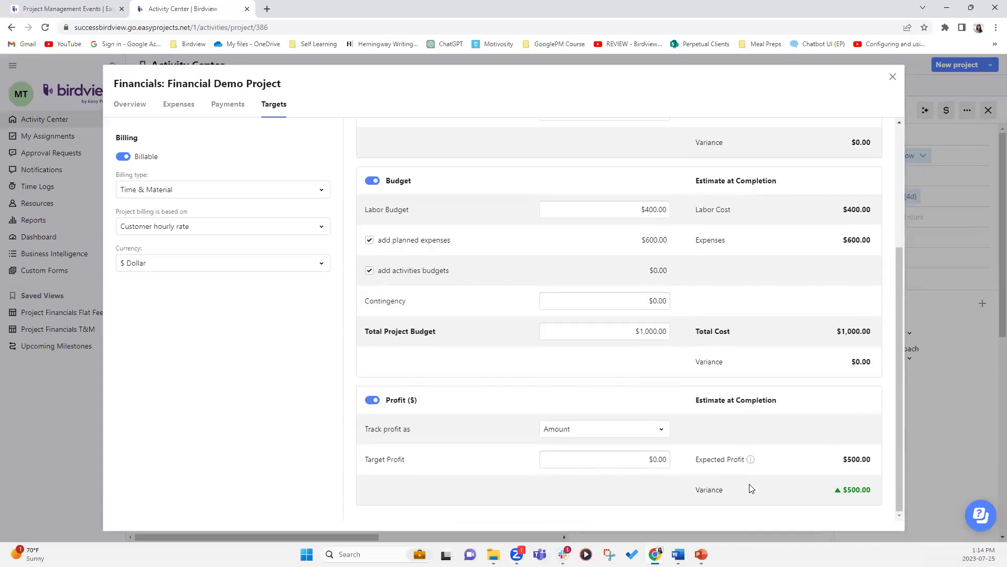
{"action": "left_click", "coordinate": [659, 434]}
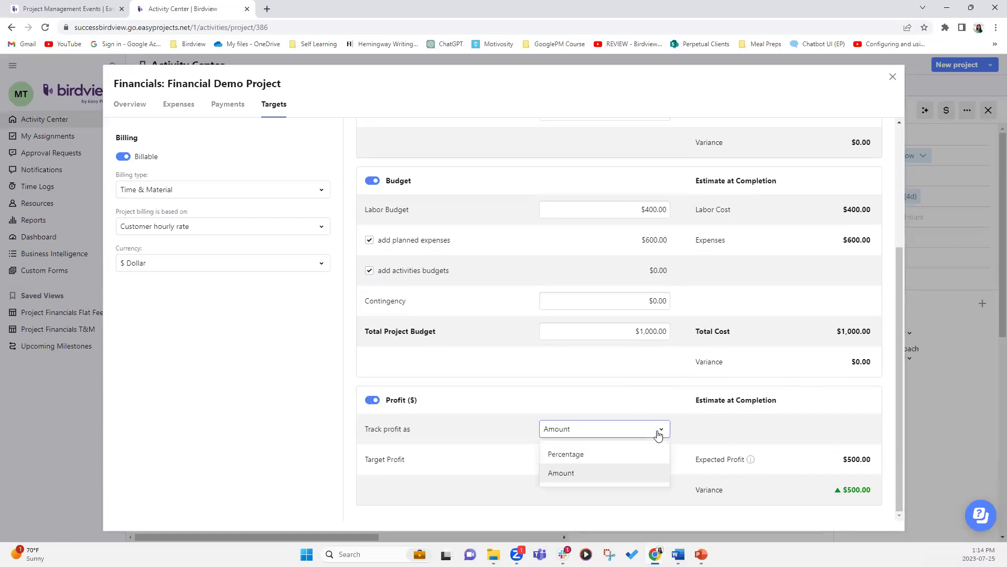
{"action": "left_click", "coordinate": [589, 454]}
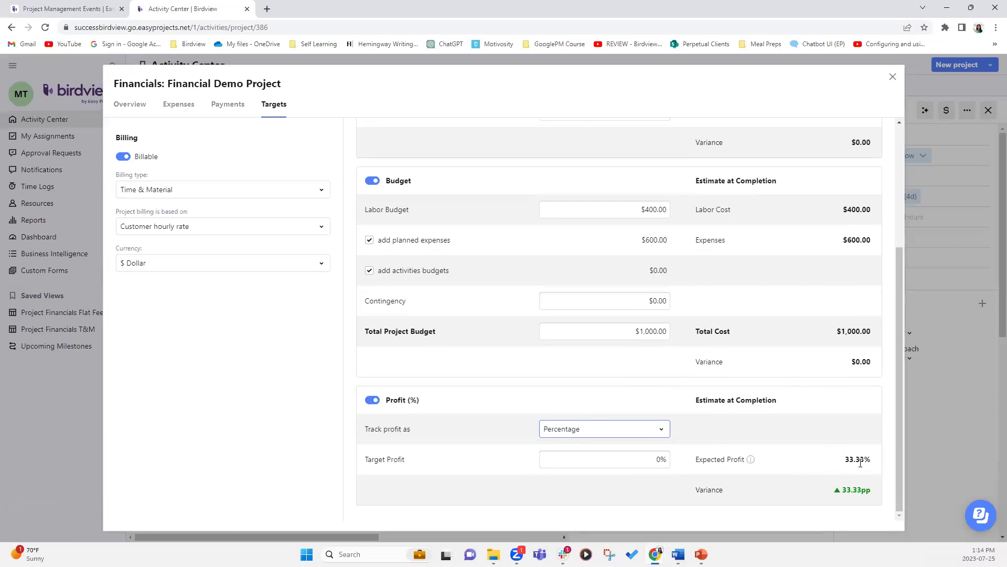
{"action": "left_click", "coordinate": [637, 429]}
{"action": "left_click", "coordinate": [605, 474]}
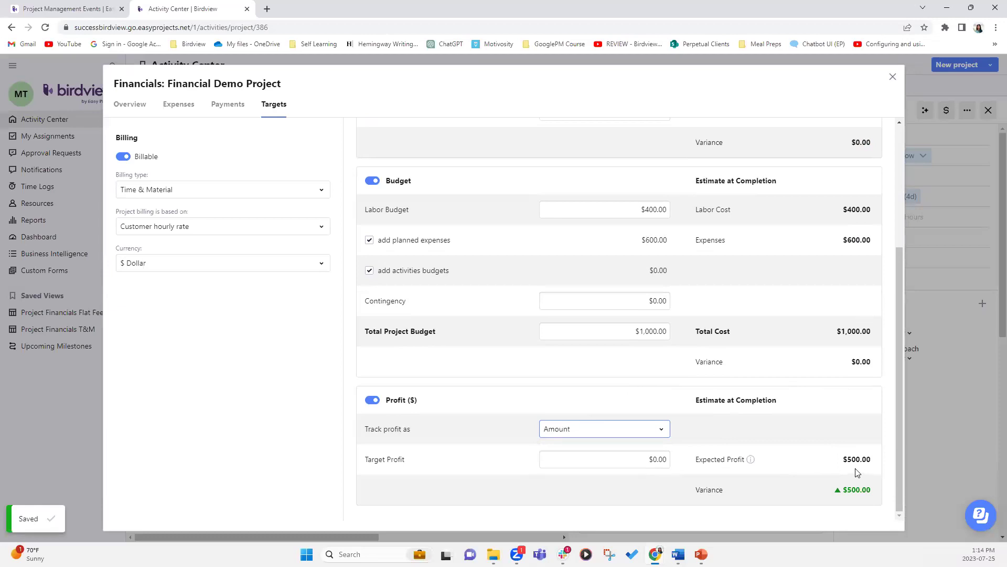
{"action": "left_click", "coordinate": [660, 460]}
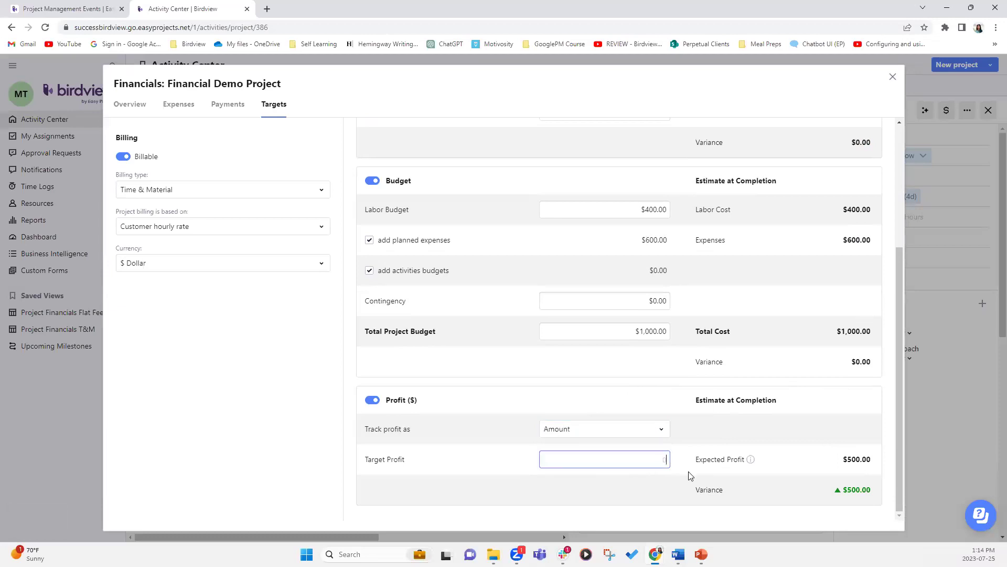
Track the project profit as Percentage and set the Target Profit to 10%.
{"action": "left_click", "coordinate": [662, 430]}
{"action": "left_click", "coordinate": [618, 454]}
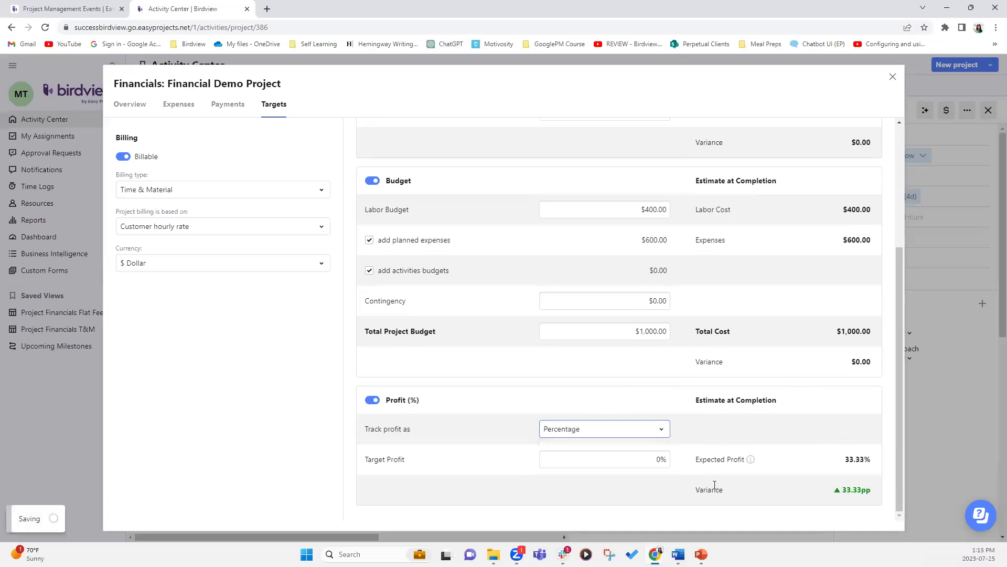
{"action": "left_click", "coordinate": [662, 460]}
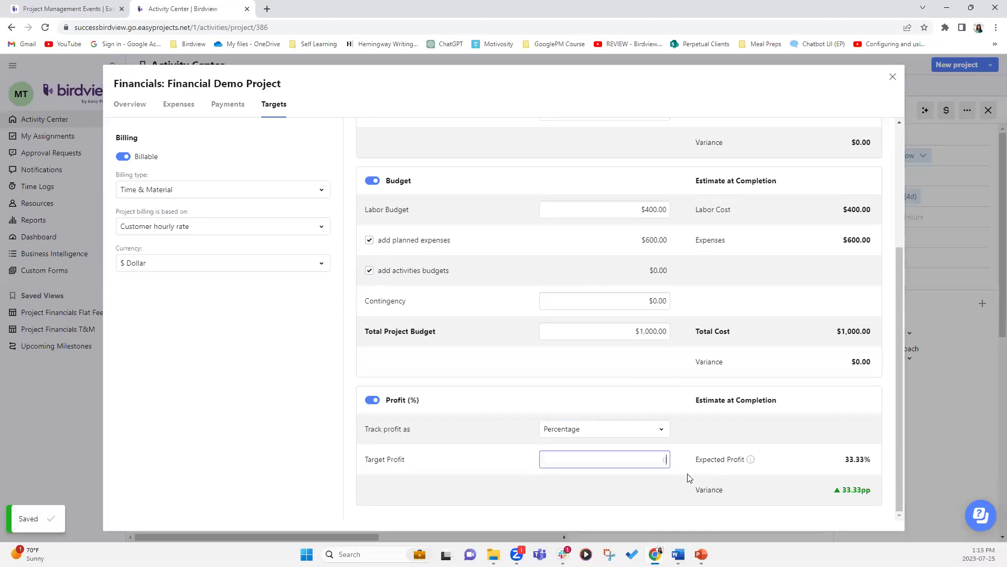
{"action": "type", "text": "10"}
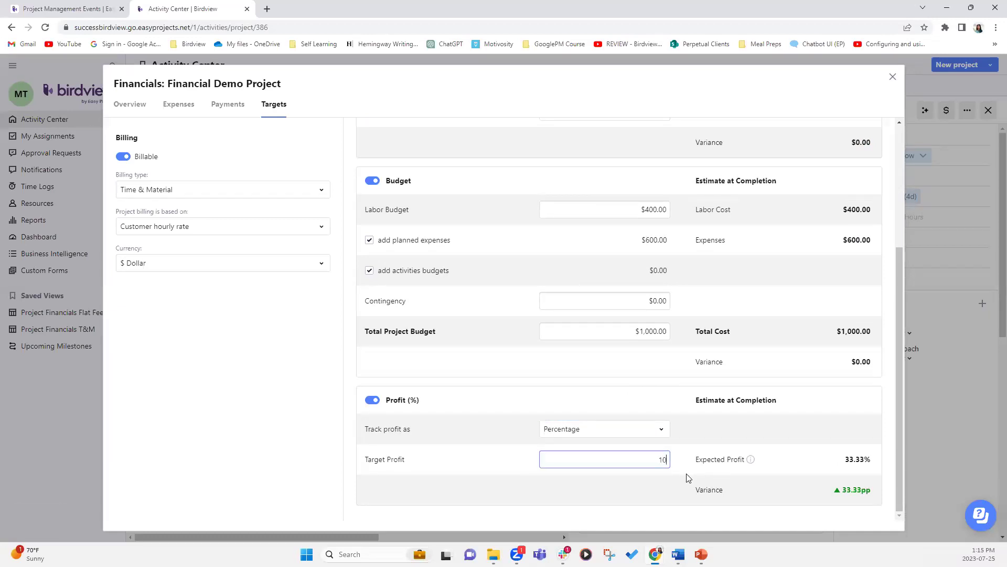
{"action": "left_click", "coordinate": [683, 402]}
Try basing the project billing on the Activity rate and examine the revenue estimates.
{"action": "left_click", "coordinate": [321, 228]}
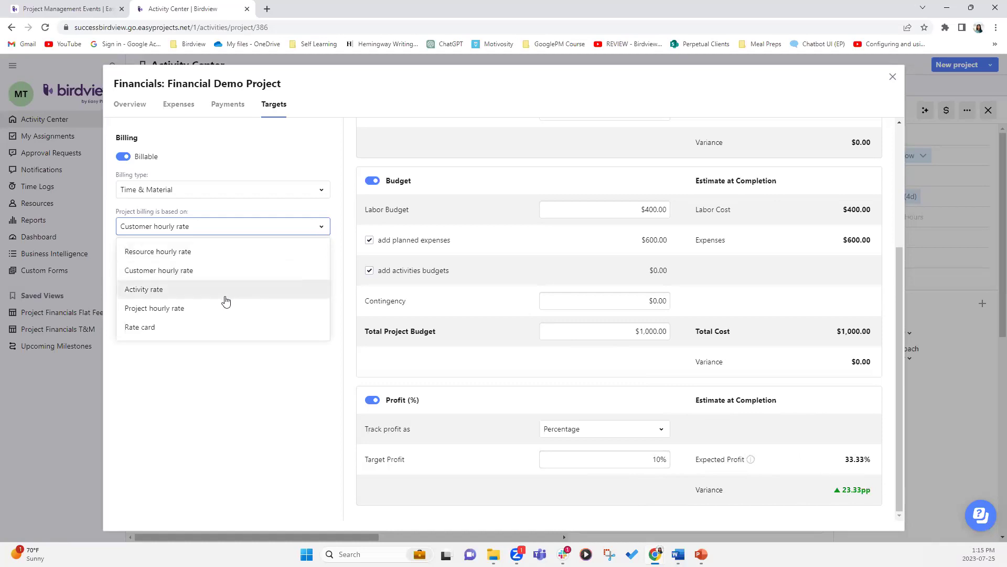
{"action": "left_click", "coordinate": [158, 293]}
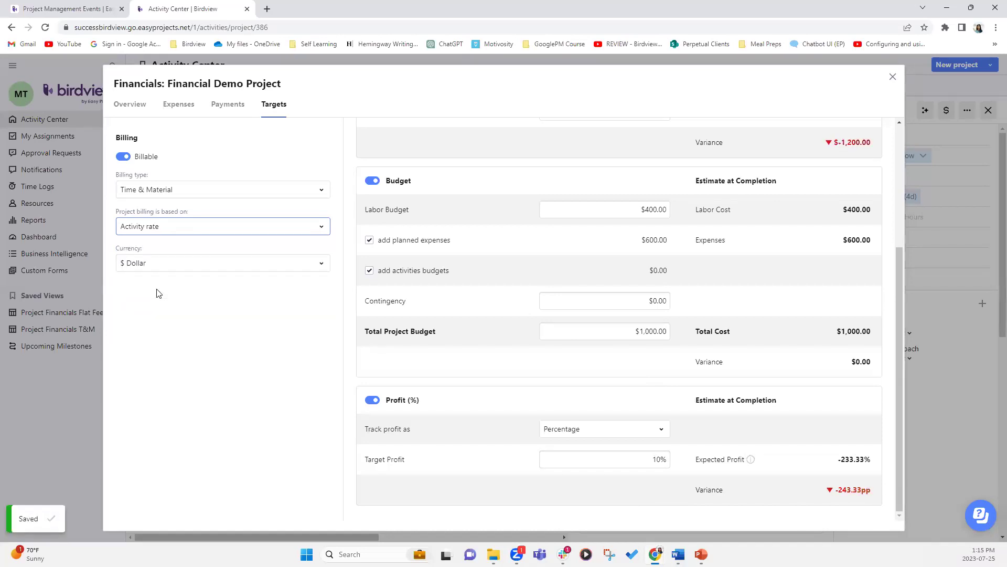
{"action": "scroll", "coordinate": [588, 337], "scroll_direction": "up", "scroll_amount": 4}
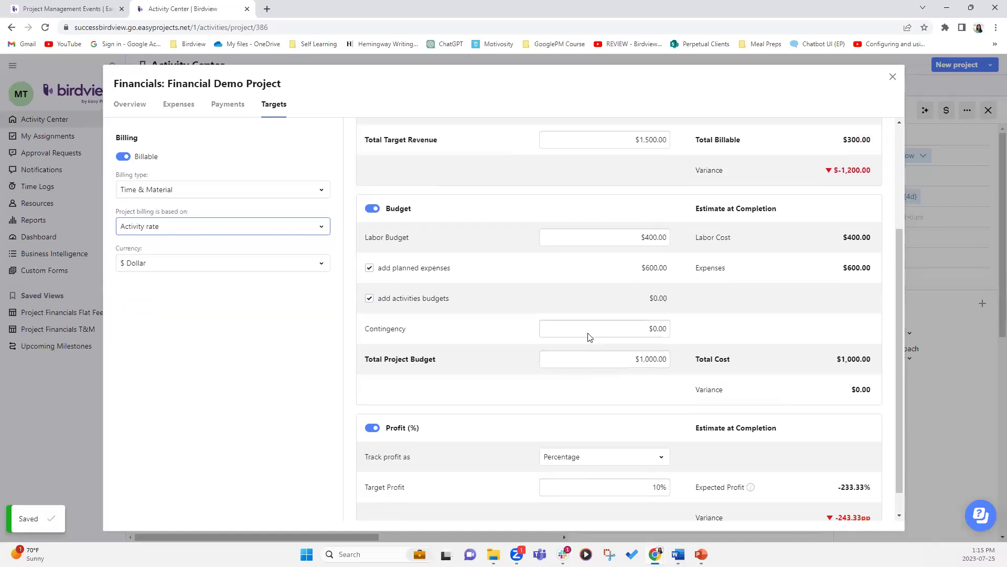
Base the project billing on the Tru Blu rate card and examine the role rates it contains.
{"action": "left_click", "coordinate": [328, 229]}
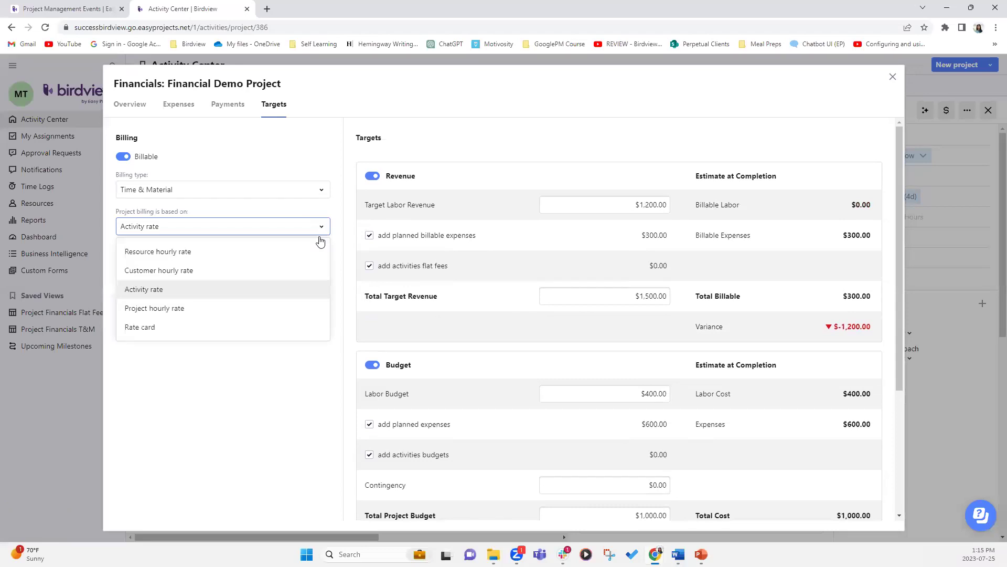
{"action": "left_click", "coordinate": [157, 330]}
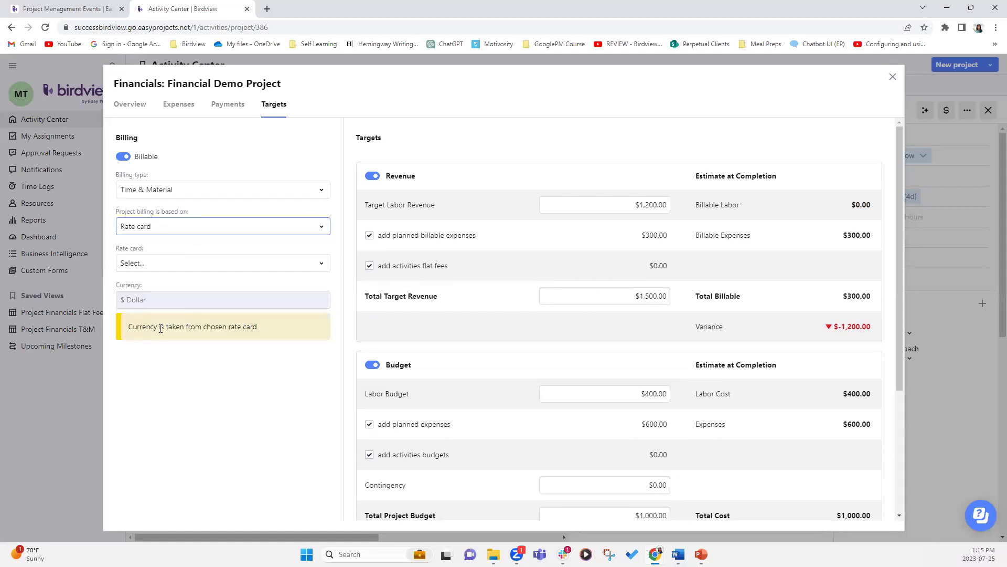
{"action": "left_click", "coordinate": [315, 264]}
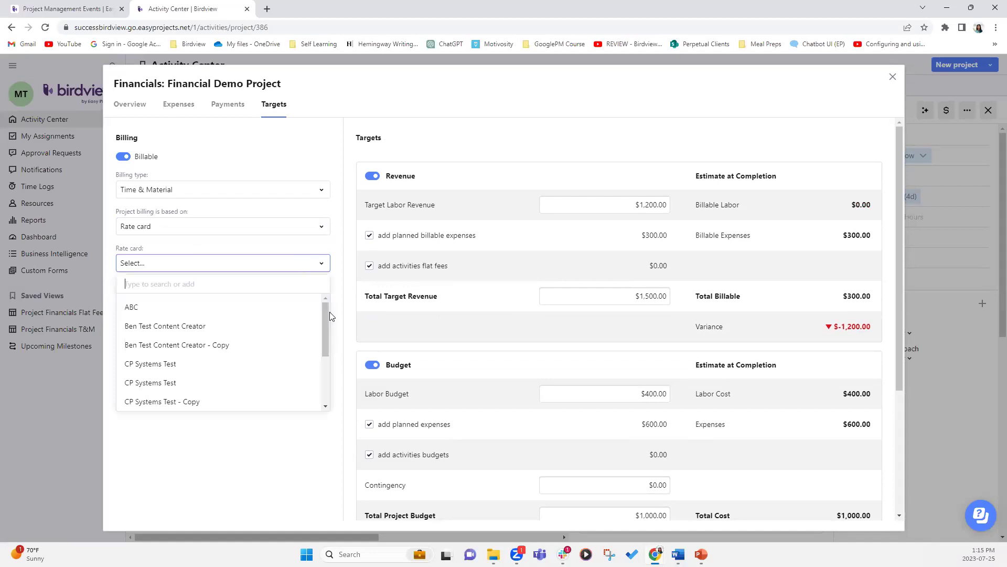
{"action": "left_click_drag", "start_coordinate": [325, 329], "coordinate": [323, 375]}
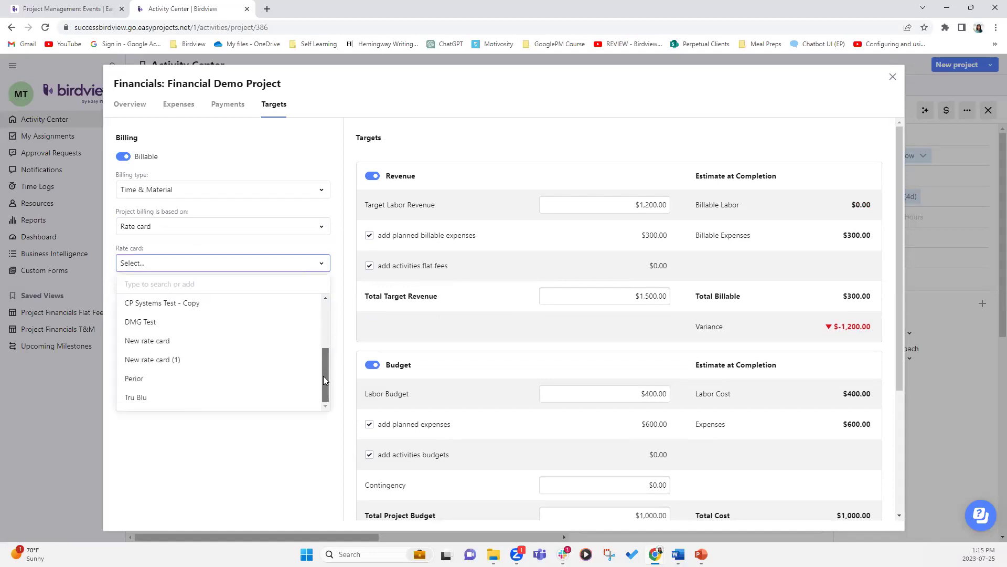
{"action": "left_click", "coordinate": [140, 400]}
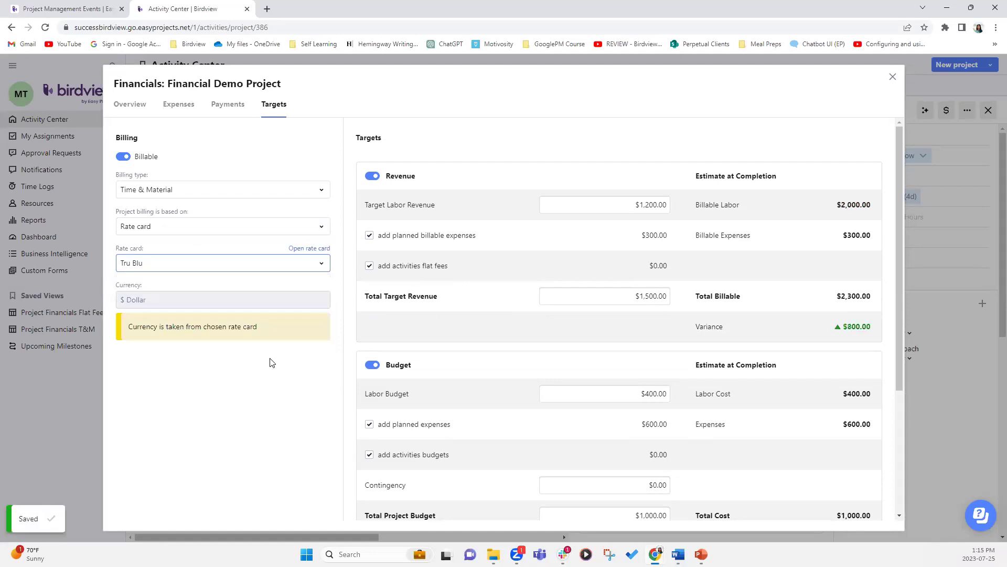
{"action": "left_click", "coordinate": [310, 249]}
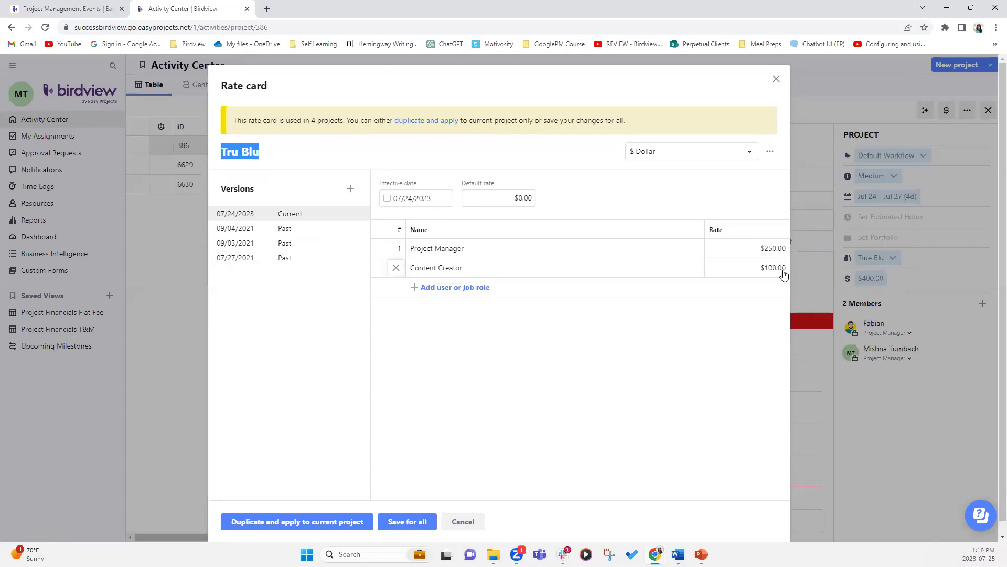
{"action": "left_click", "coordinate": [775, 79]}
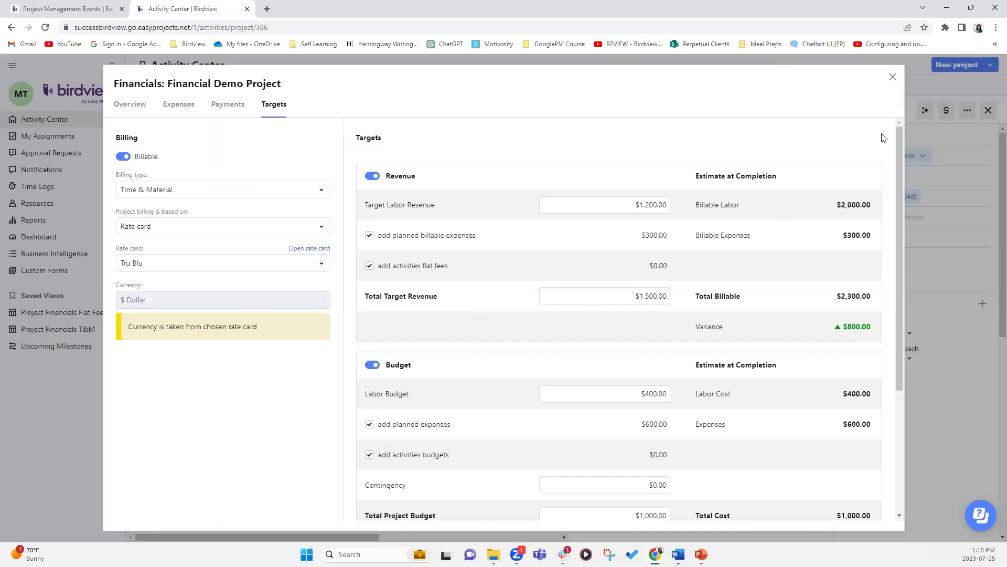
Set the Target Labor Revenue to $2,000, copied from the Billable Labor estimate, and review the budget and profit estimates.
{"action": "double_click", "coordinate": [861, 203]}
{"action": "left_click", "coordinate": [632, 204]}
{"action": "type", "text": "2000"}
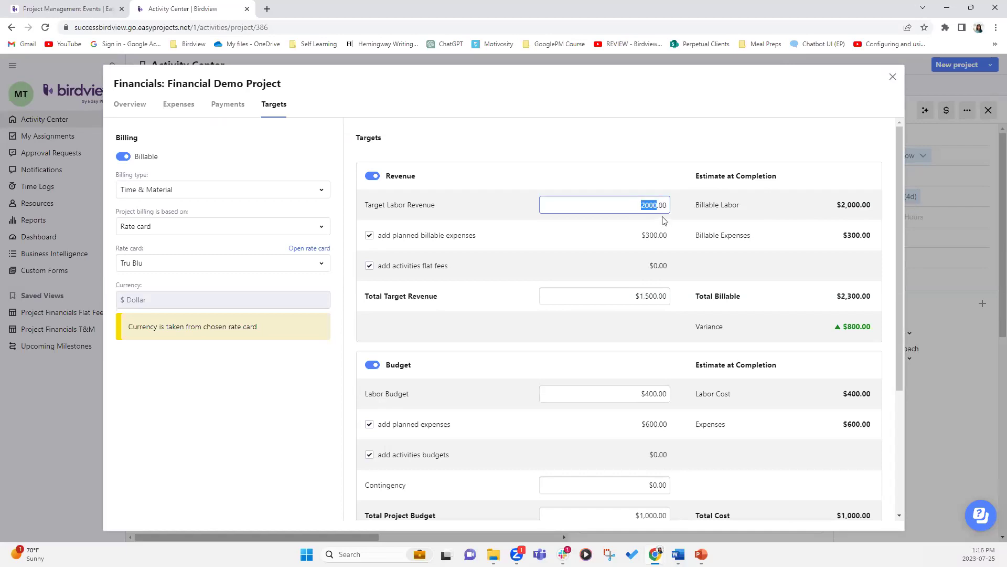
{"action": "left_click", "coordinate": [674, 160]}
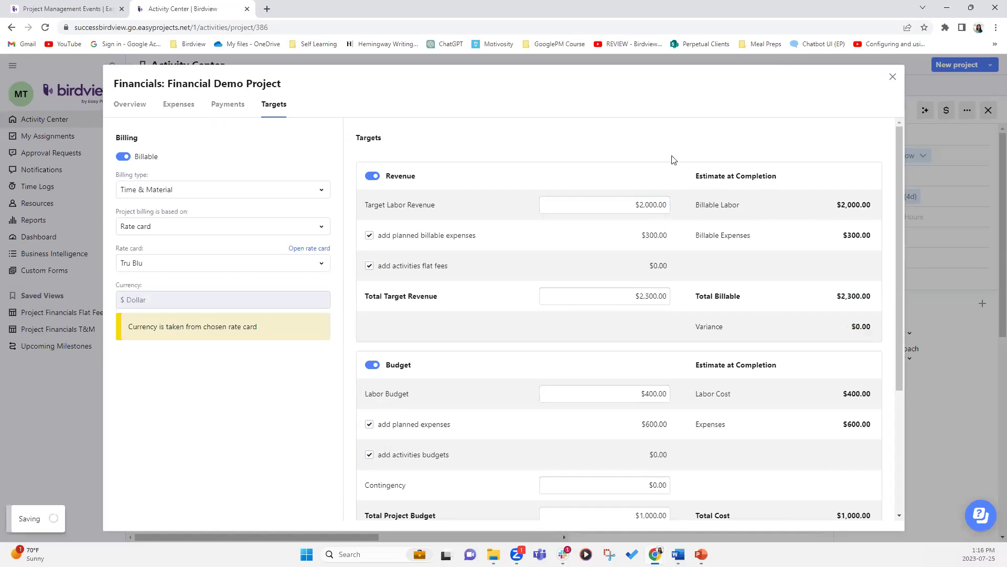
{"action": "left_click", "coordinate": [631, 205]}
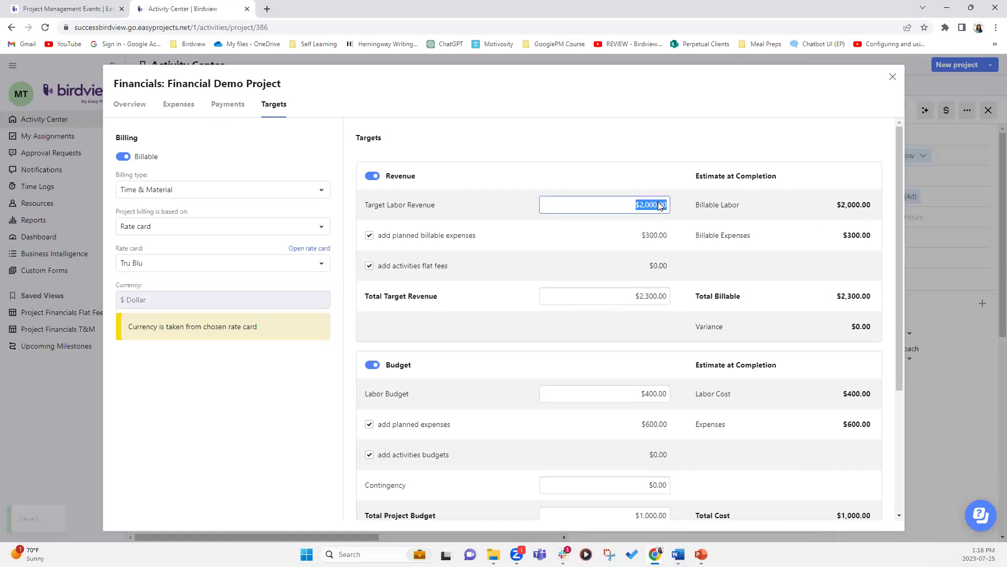
{"action": "left_click_drag", "start_coordinate": [838, 204], "coordinate": [879, 208]}
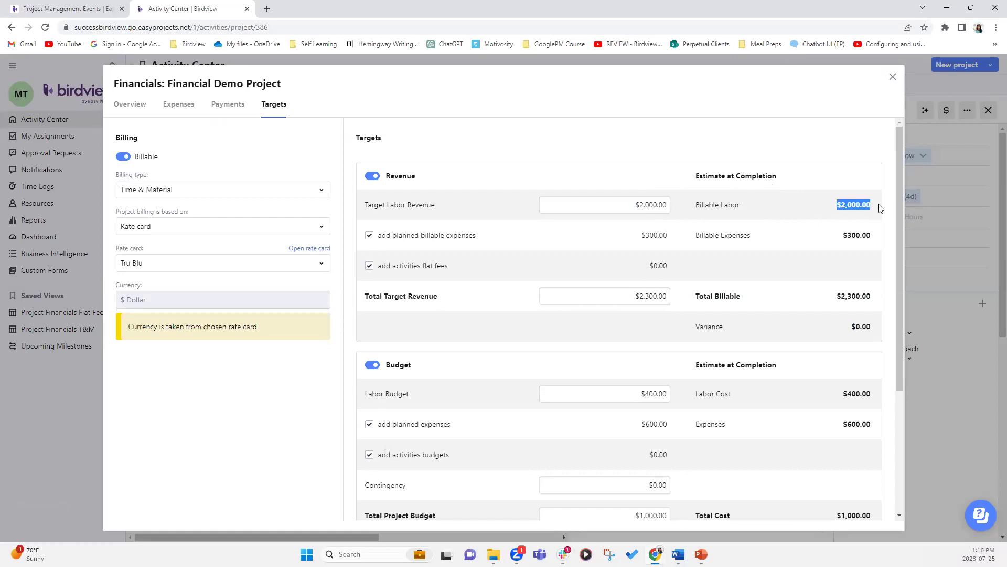
{"action": "left_click", "coordinate": [642, 171]}
{"action": "left_click", "coordinate": [640, 208]}
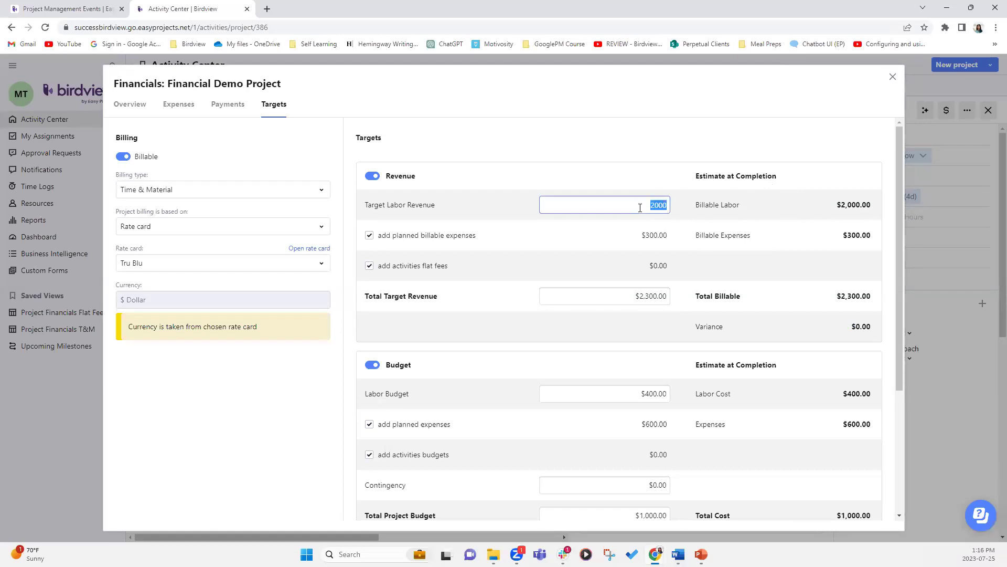
{"action": "left_click", "coordinate": [843, 205]}
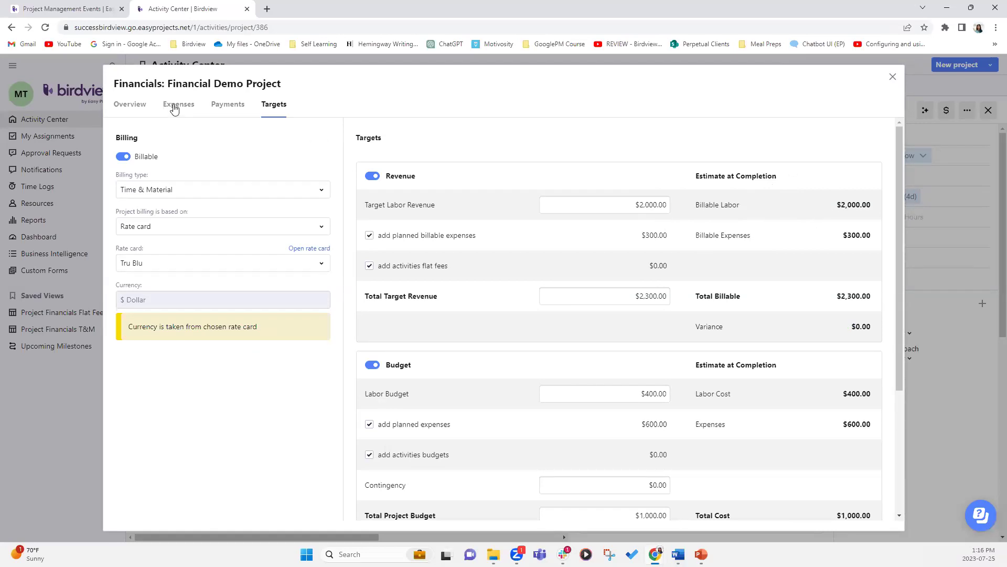
{"action": "scroll", "coordinate": [718, 295], "scroll_direction": "down", "scroll_amount": 3}
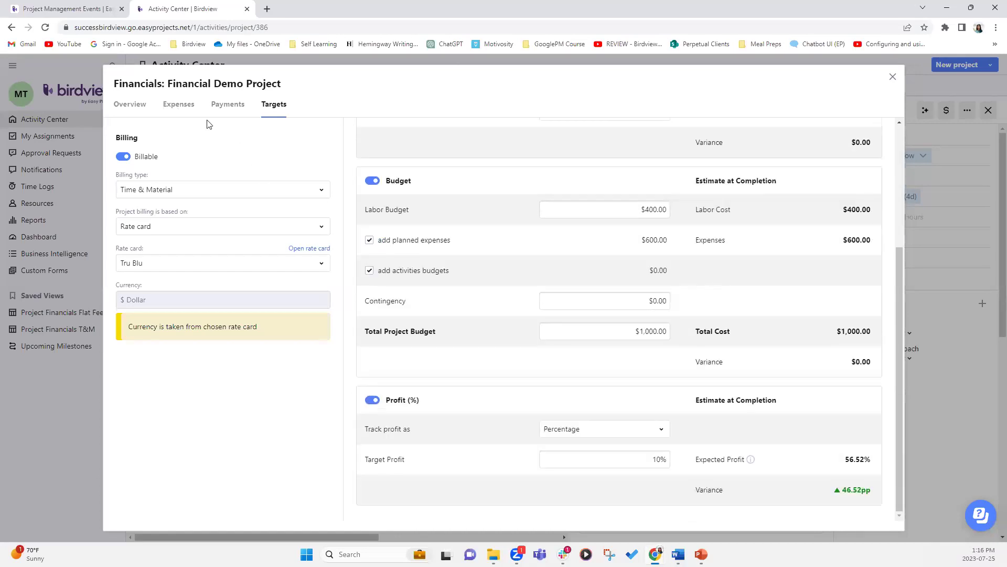
Open the project's planned expenses and add Expense 1 as an actual expense.
{"action": "left_click", "coordinate": [181, 110]}
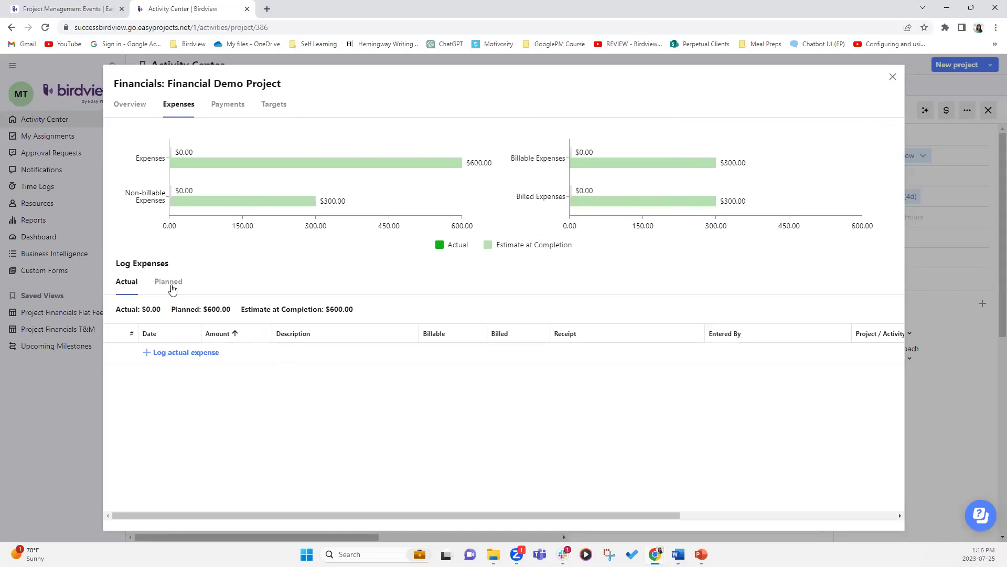
{"action": "left_click", "coordinate": [172, 287]}
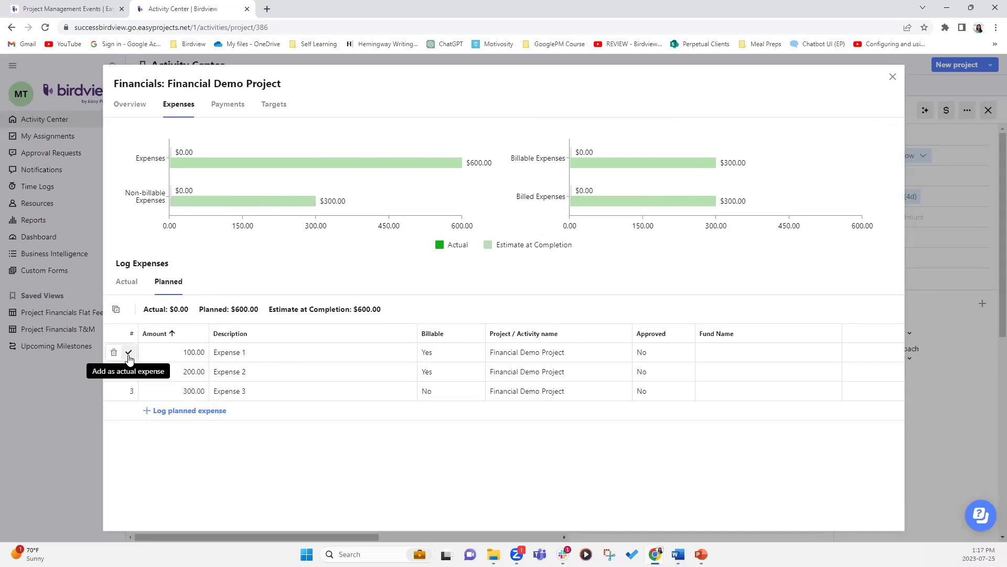
{"action": "left_click", "coordinate": [128, 355]}
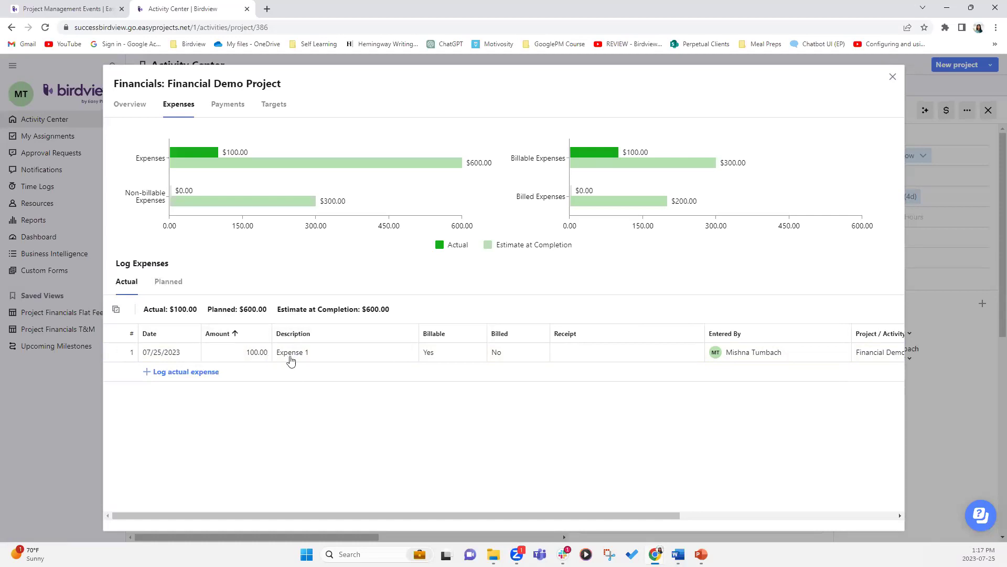
Try an actual amount of 50 for Expense 1, review the expense totals, and restore the amount to 100.
{"action": "left_click", "coordinate": [256, 353]}
{"action": "type", "text": "50"}
{"action": "key", "text": "Return"}
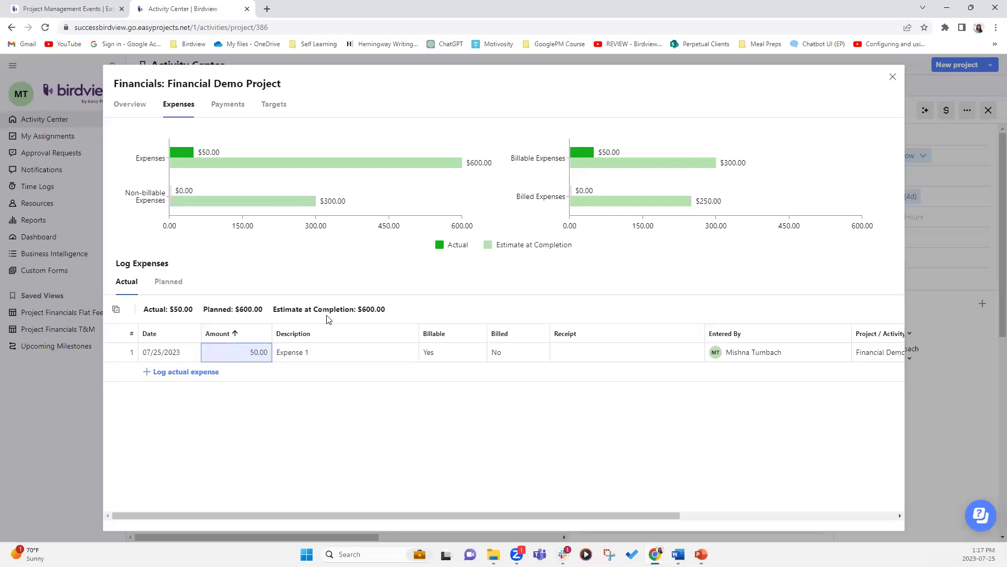
{"action": "left_click", "coordinate": [259, 349]}
{"action": "type", "text": "1"}
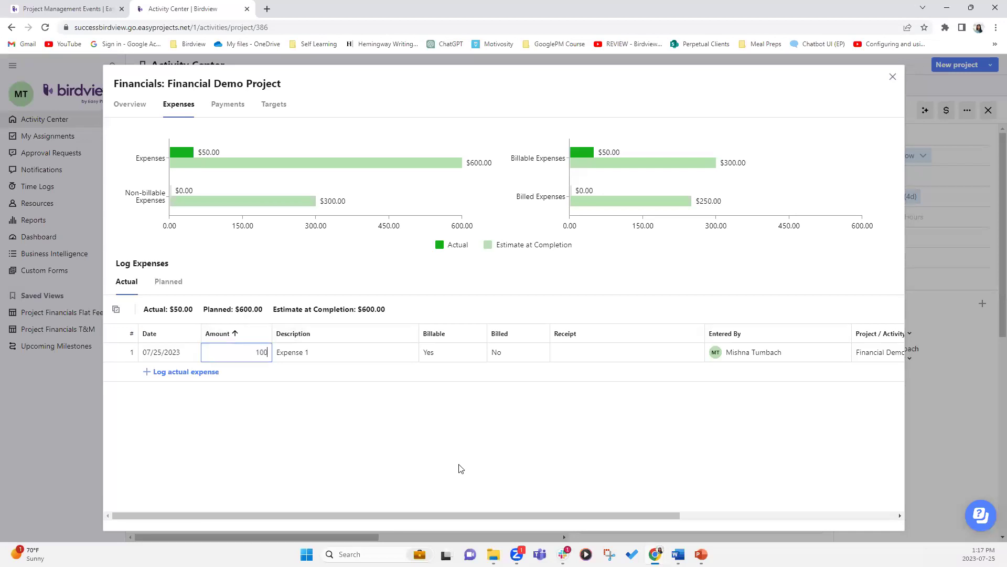
{"action": "type", "text": "00"}
{"action": "key", "text": "Return"}
Add the planned Expense 2 and Expense 3 as actual expenses.
{"action": "left_click", "coordinate": [168, 281]}
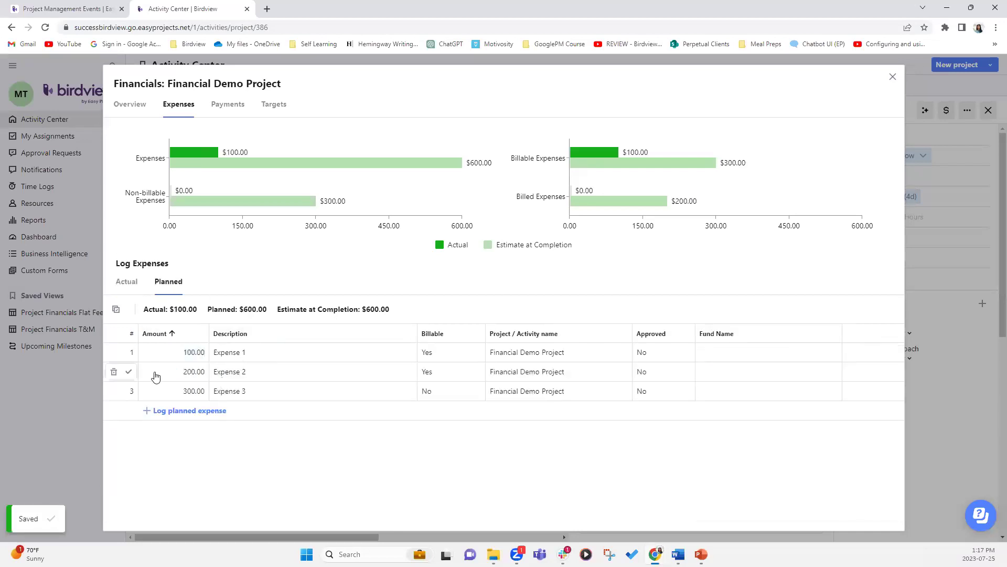
{"action": "left_click", "coordinate": [128, 371]}
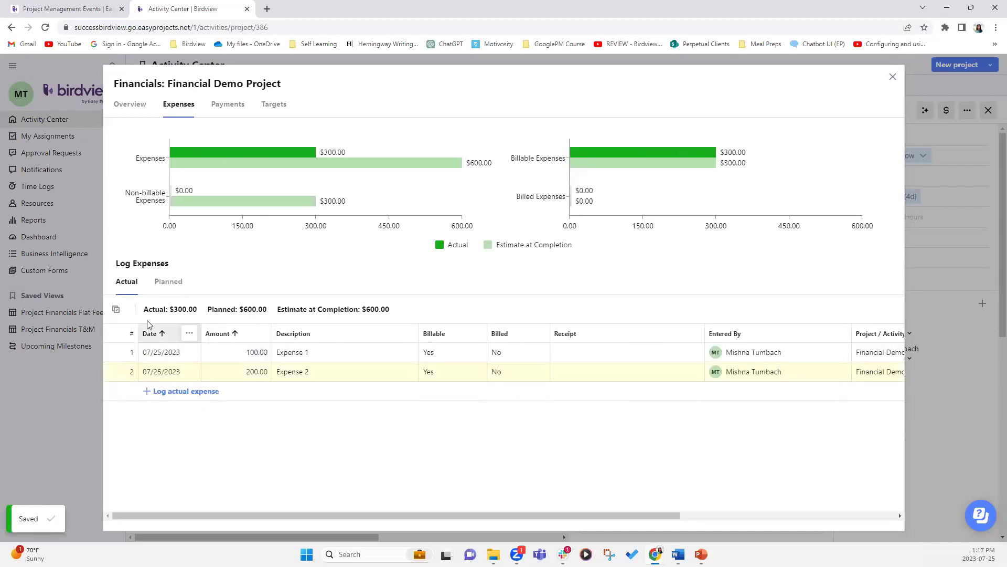
{"action": "left_click", "coordinate": [168, 282]}
{"action": "left_click", "coordinate": [130, 391]}
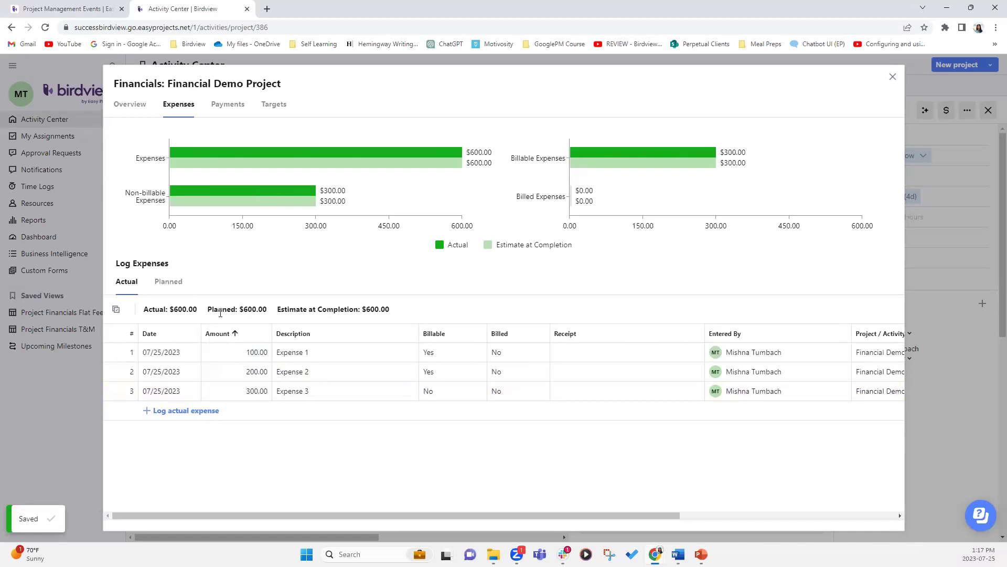
Set the actual amount of Expense 3 to 500 and check the expenses' Estimate at Completion.
{"action": "left_click", "coordinate": [256, 393]}
{"action": "type", "text": "500"}
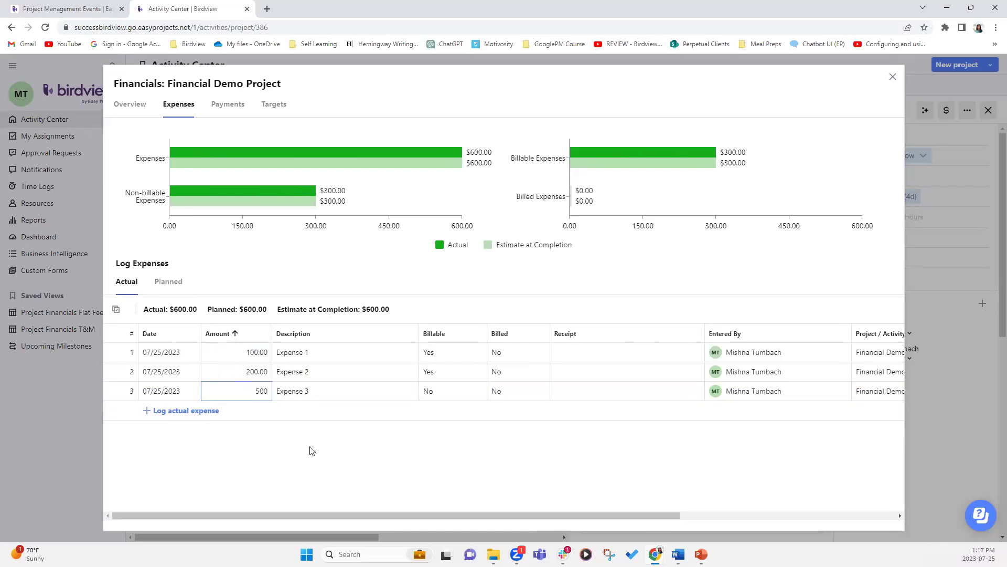
{"action": "key", "text": "Return"}
{"action": "left_click_drag", "start_coordinate": [398, 309], "coordinate": [366, 310]}
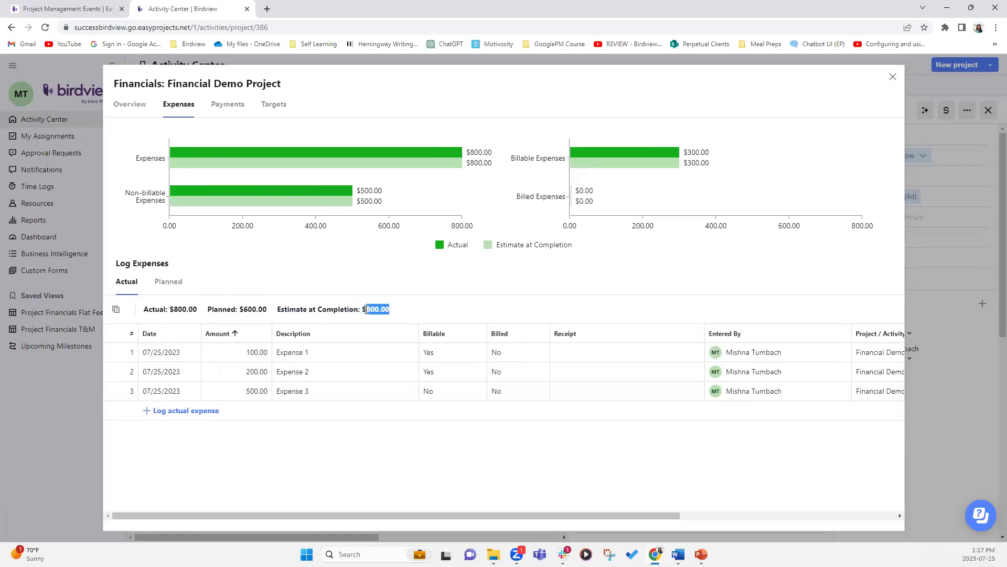
Compare the planned expense total with the expenses' Estimate at Completion.
{"action": "left_click_drag", "start_coordinate": [239, 309], "coordinate": [267, 310]}
{"action": "left_click_drag", "start_coordinate": [384, 309], "coordinate": [366, 312]}
Add a scheduled payment of 1,500 to the project with the description Payment 1.
{"action": "left_click", "coordinate": [227, 108]}
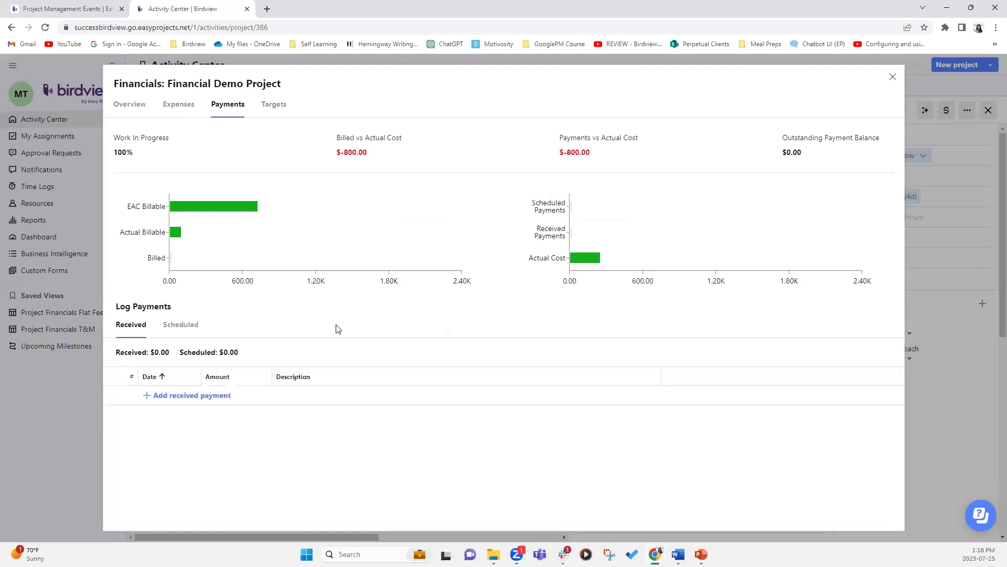
{"action": "left_click", "coordinate": [187, 328]}
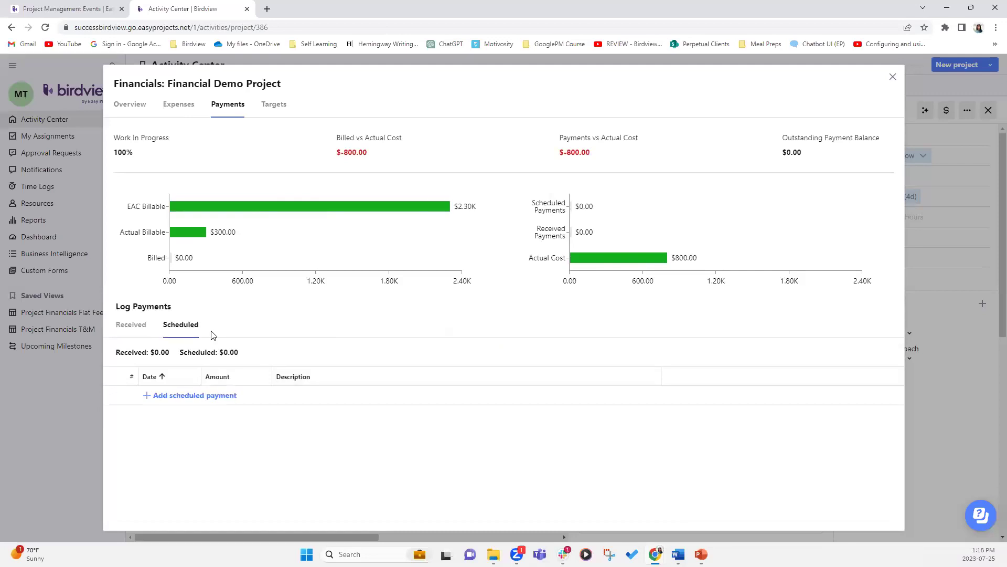
{"action": "left_click", "coordinate": [206, 397]}
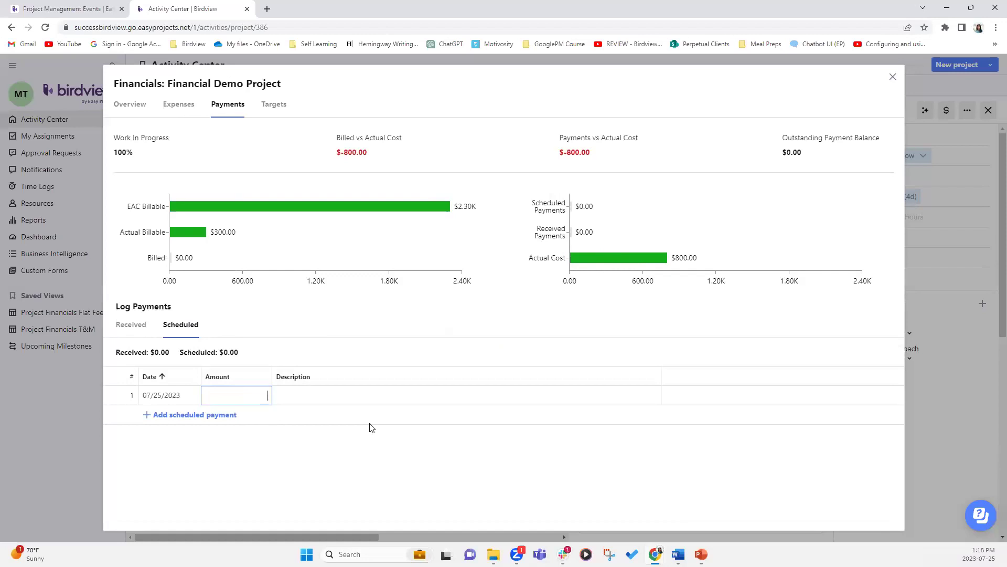
{"action": "type", "text": "1,500"}
{"action": "left_click", "coordinate": [314, 393]}
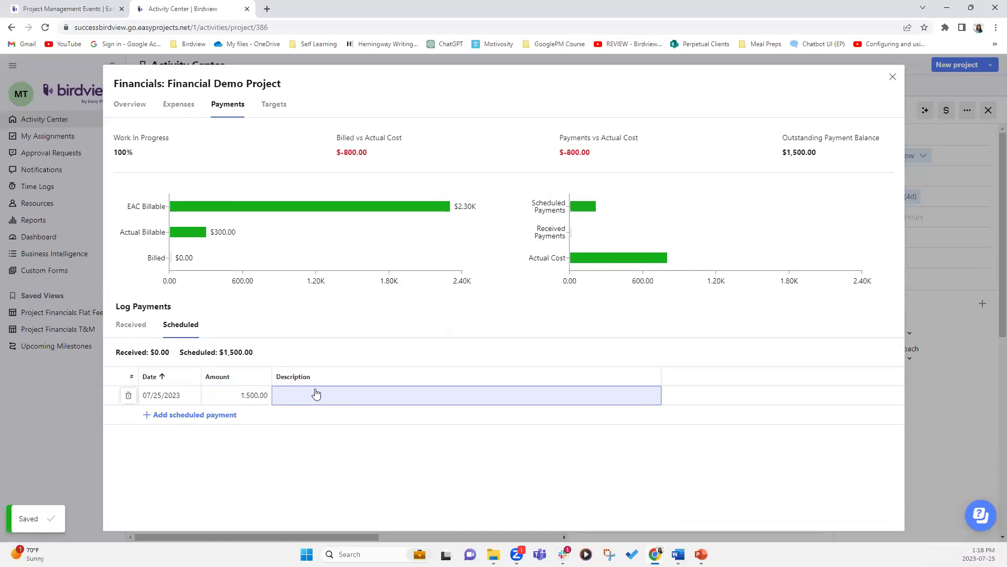
{"action": "type", "text": "Payment "}
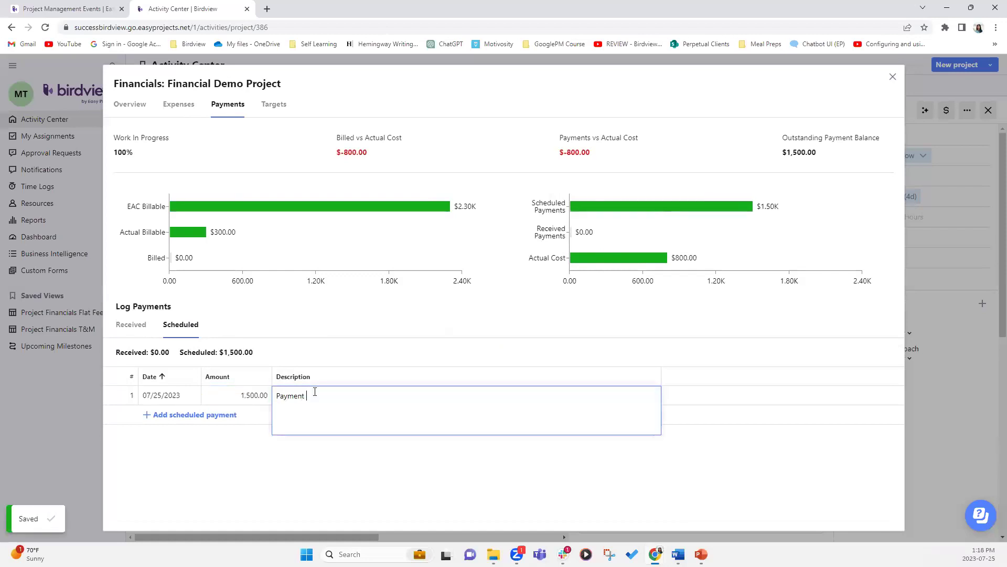
{"action": "type", "text": "1"}
{"action": "key", "text": "Tab"}
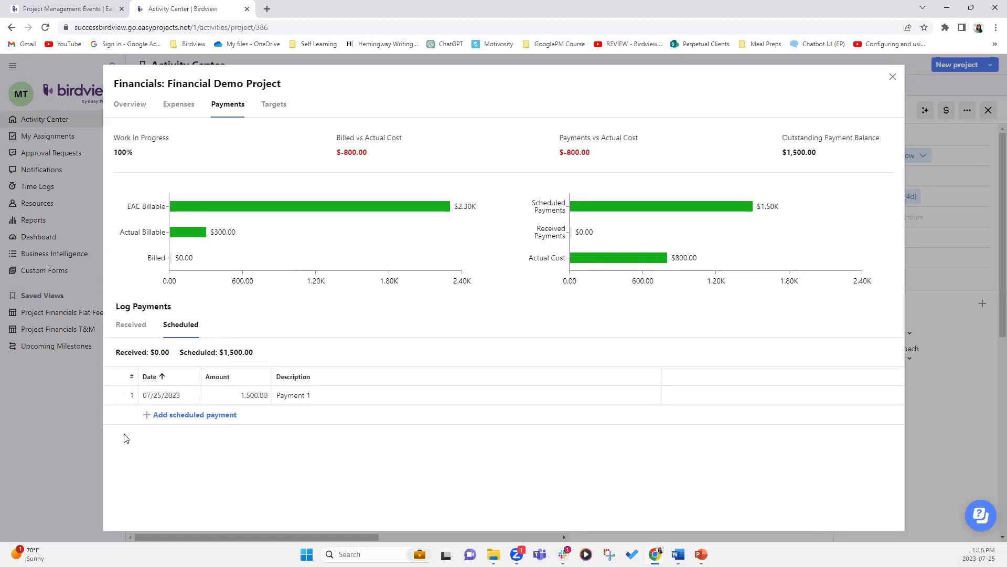
Log a received payment of 1,500 for the project, keeping its default date.
{"action": "left_click", "coordinate": [133, 325]}
{"action": "left_click", "coordinate": [209, 396]}
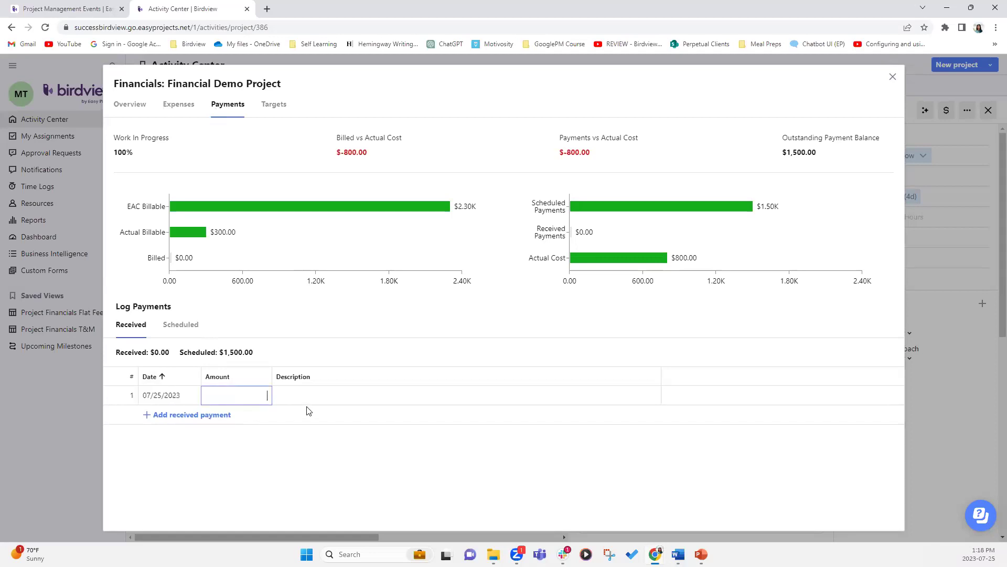
{"action": "type", "text": "1500"}
{"action": "left_click", "coordinate": [208, 452]}
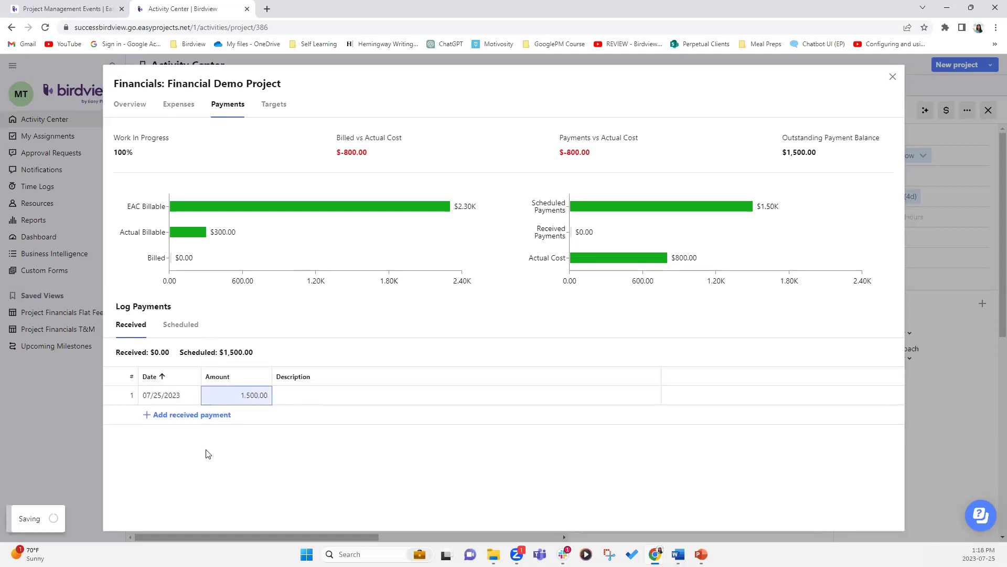
{"action": "left_click", "coordinate": [170, 397]}
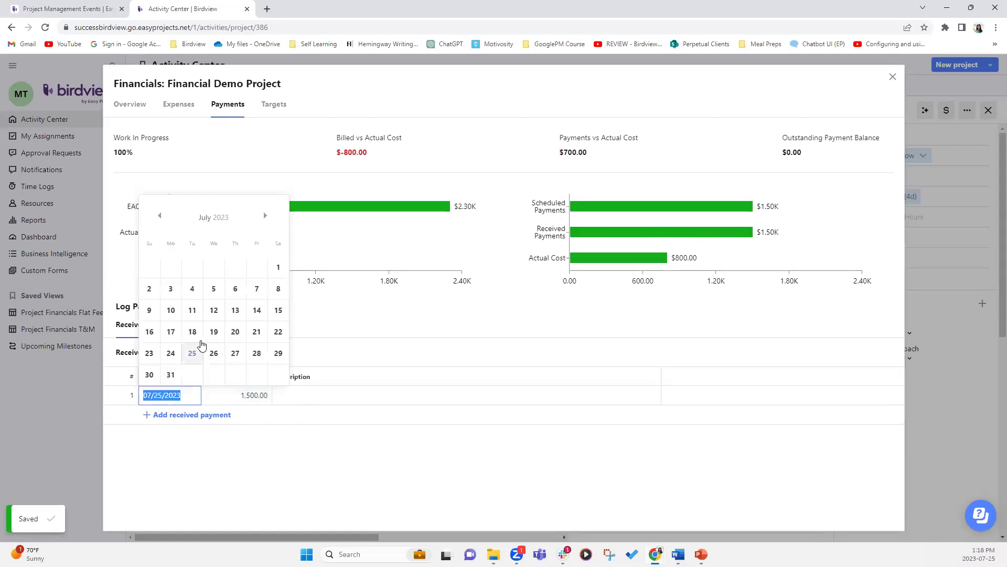
{"action": "left_click", "coordinate": [193, 471]}
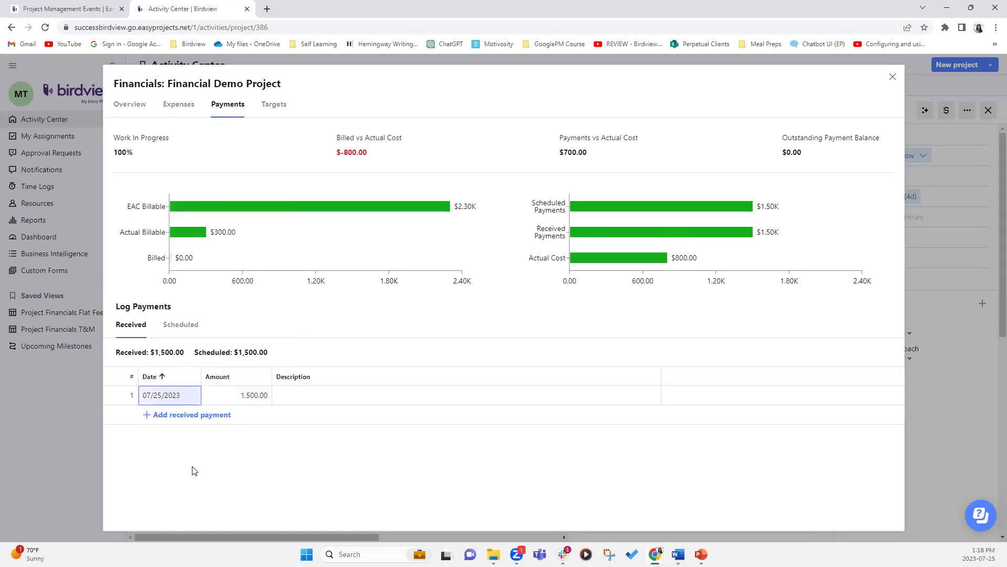
Review the Actual Cost and Estimate to Completion Cost breakdowns in the project's financial overview.
{"action": "left_click", "coordinate": [124, 107]}
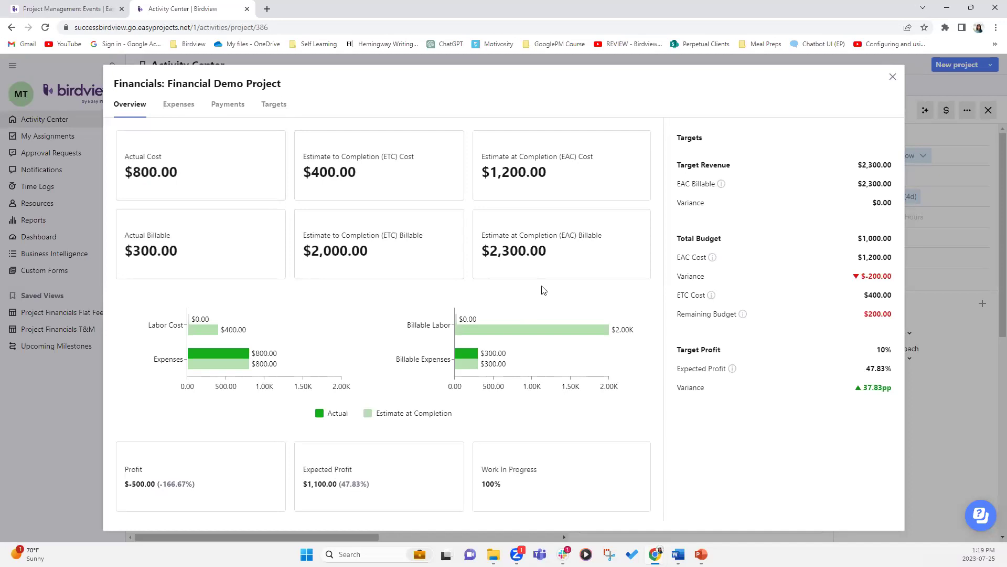
{"action": "mouse_move", "coordinate": [200, 179]}
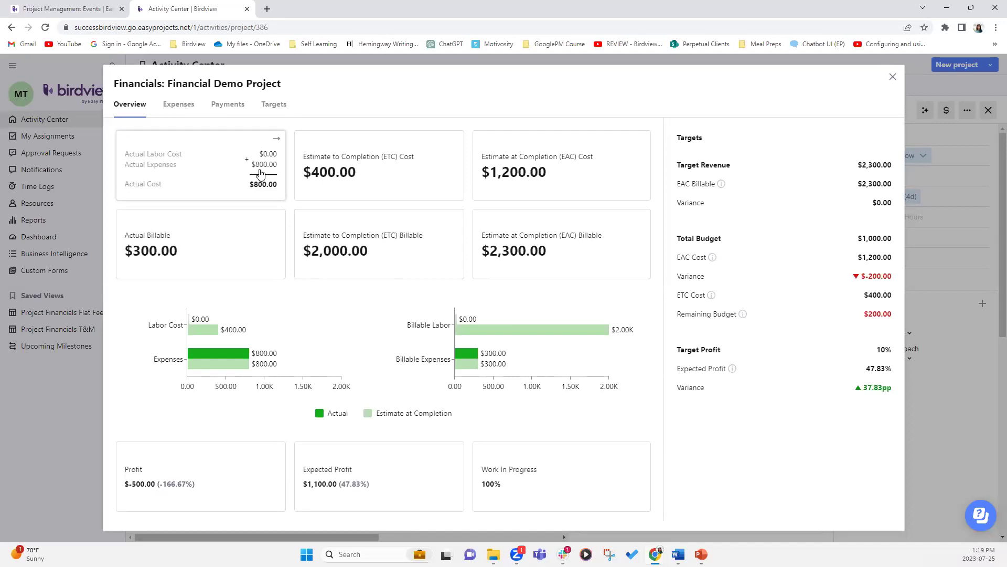
{"action": "mouse_move", "coordinate": [403, 178]}
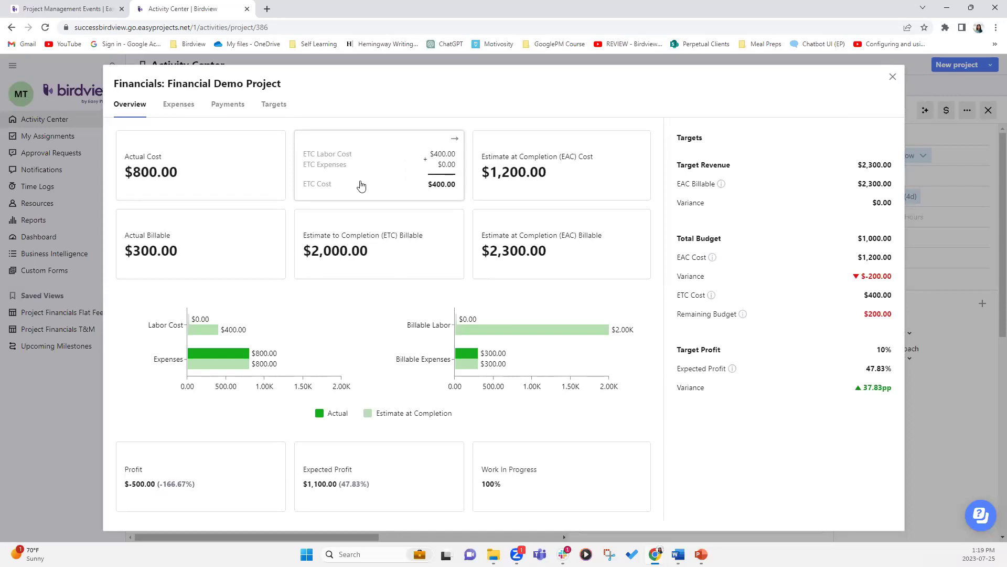
Close the financials and record a 1-hour billable time entry on FIN Task 1 for Tuesday, July 25.
{"action": "left_click", "coordinate": [892, 77]}
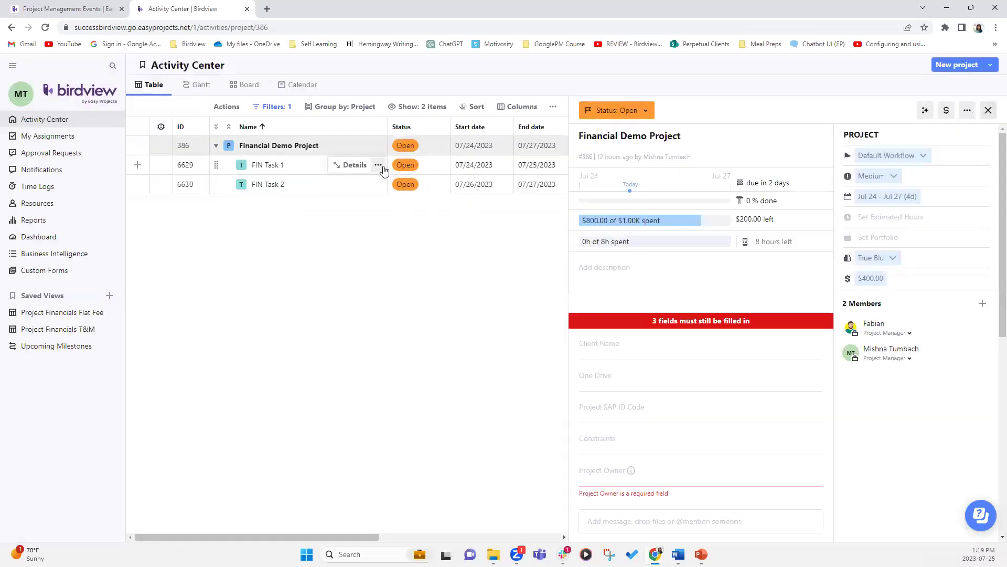
{"action": "left_click", "coordinate": [378, 165]}
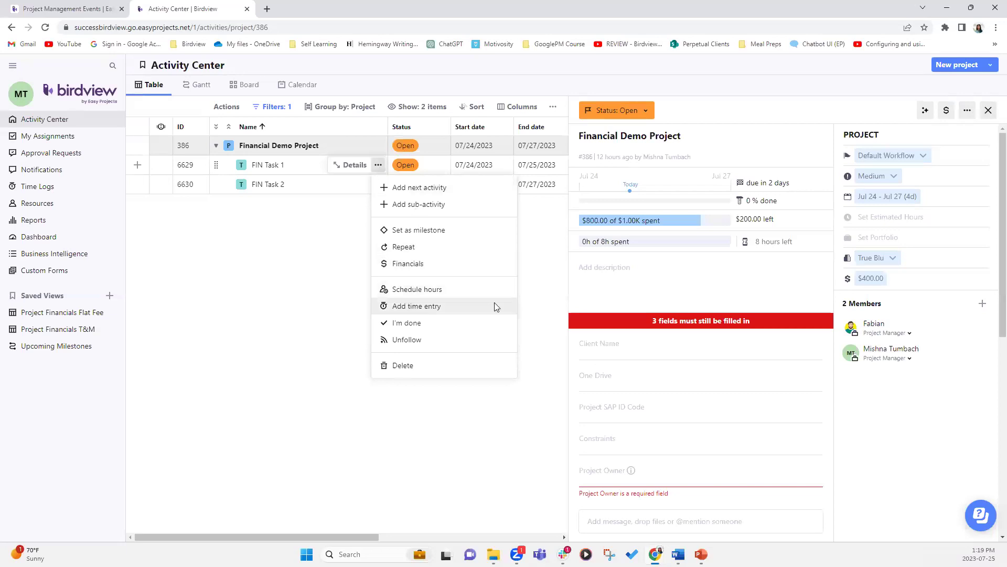
{"action": "left_click", "coordinate": [412, 306]}
{"action": "type", "text": "1"}
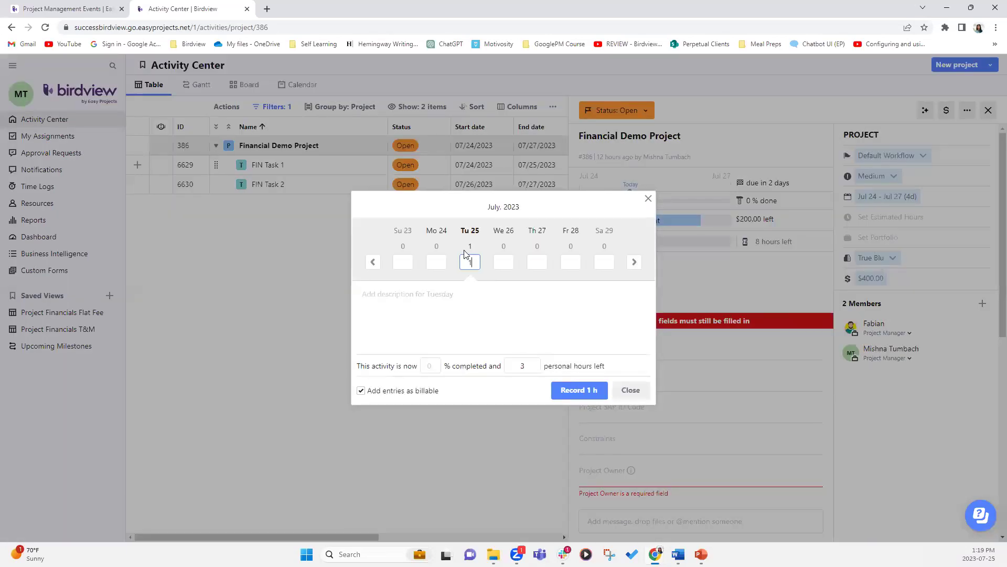
{"action": "left_click", "coordinate": [577, 395]}
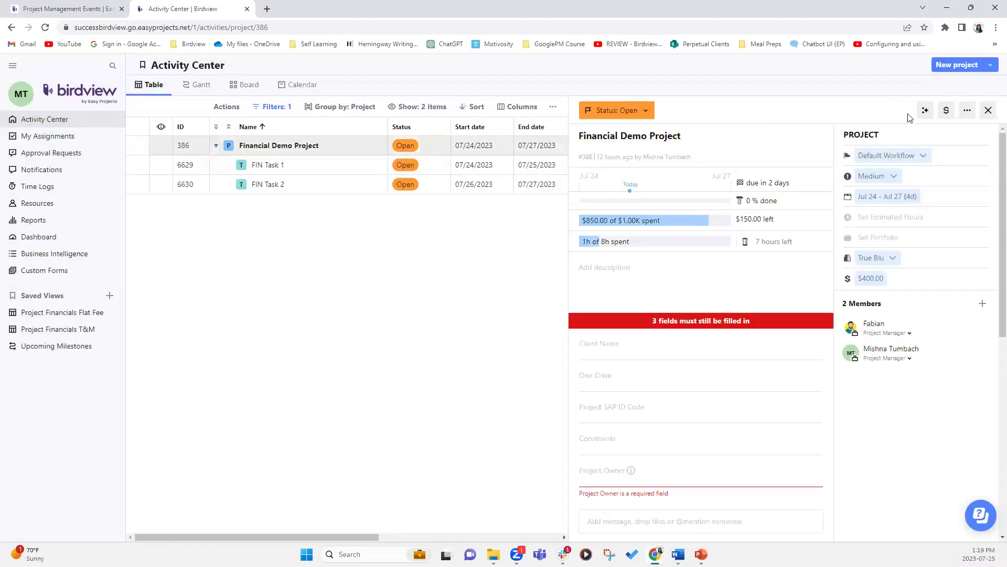
Reopen the project's financial overview and examine the actual cost, billable, profit and expected profit breakdowns.
{"action": "left_click", "coordinate": [946, 110]}
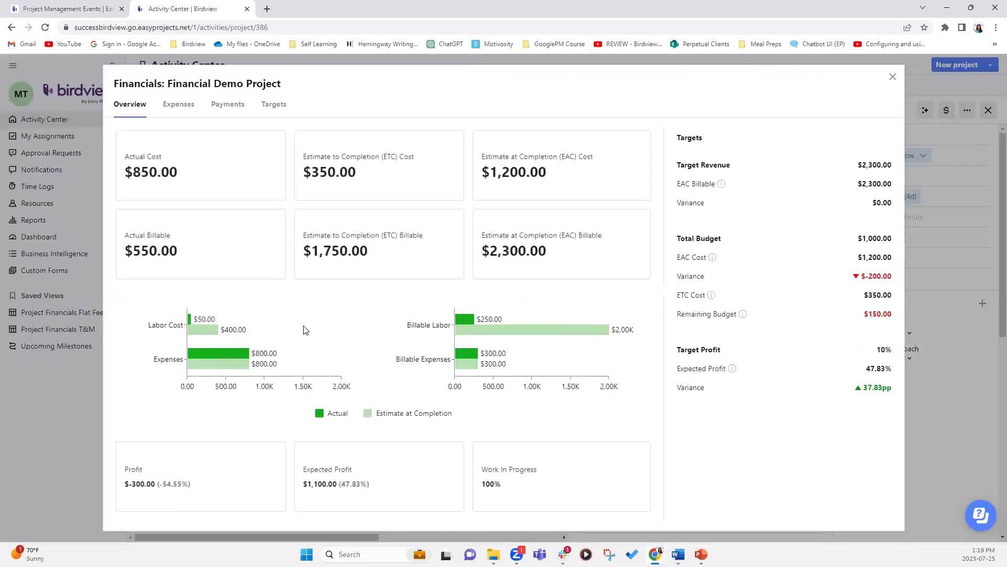
{"action": "mouse_move", "coordinate": [159, 179]}
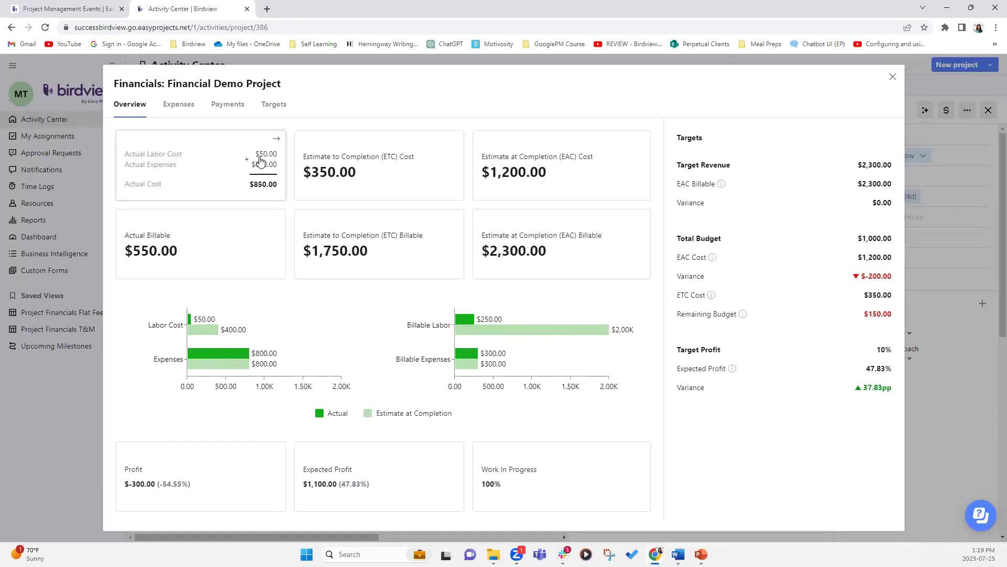
{"action": "mouse_move", "coordinate": [167, 253]}
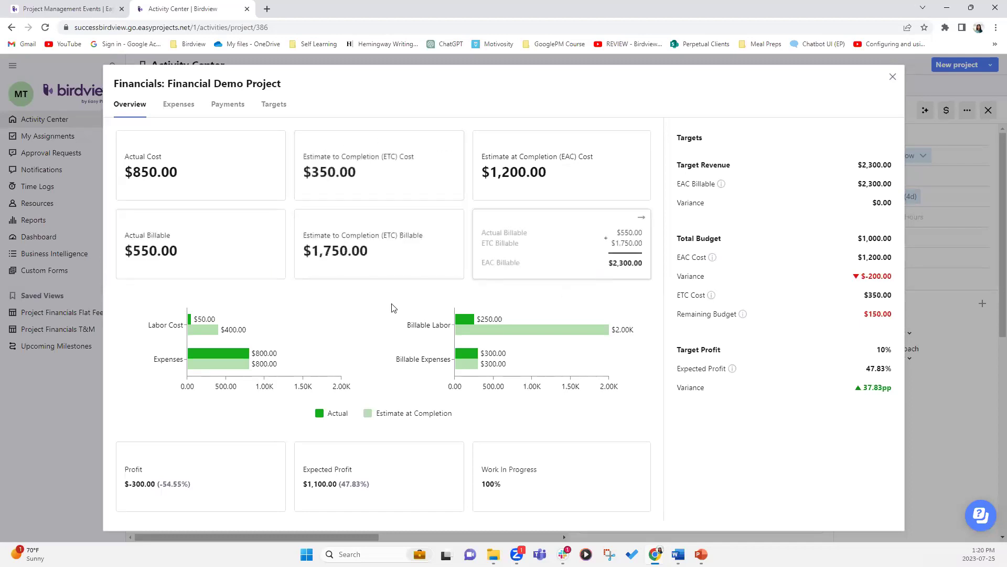
{"action": "mouse_move", "coordinate": [620, 279]}
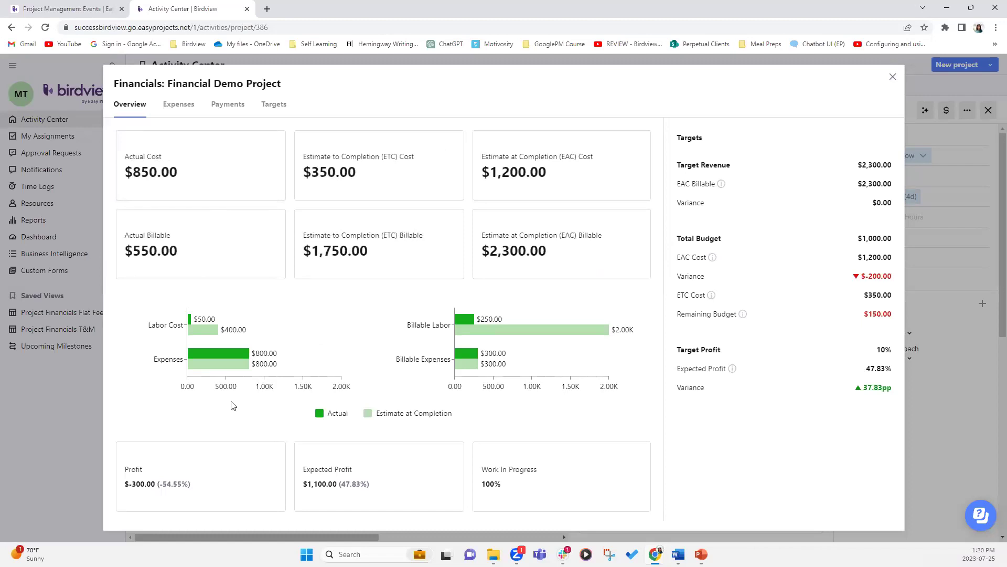
{"action": "mouse_move", "coordinate": [177, 477]}
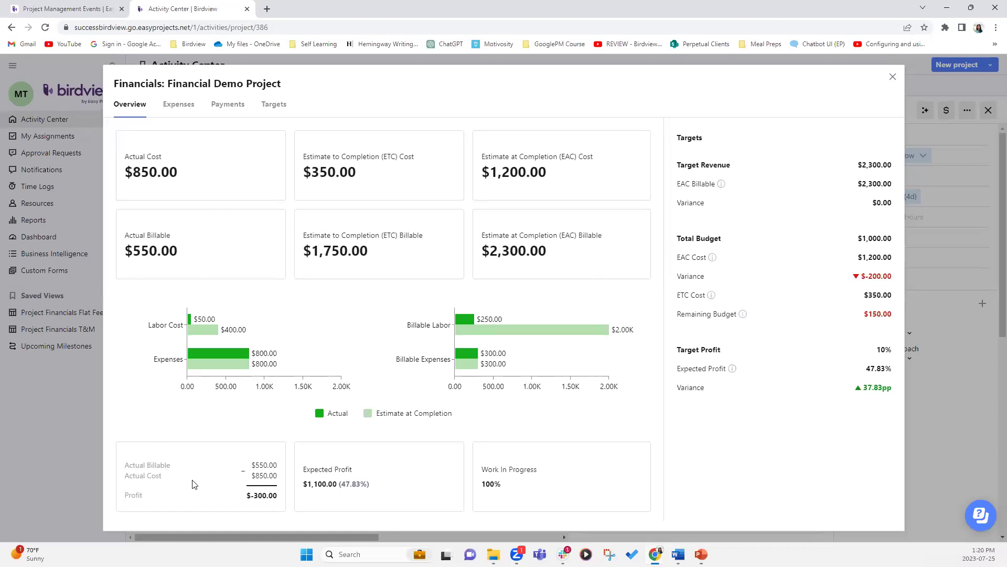
{"action": "mouse_move", "coordinate": [354, 479]}
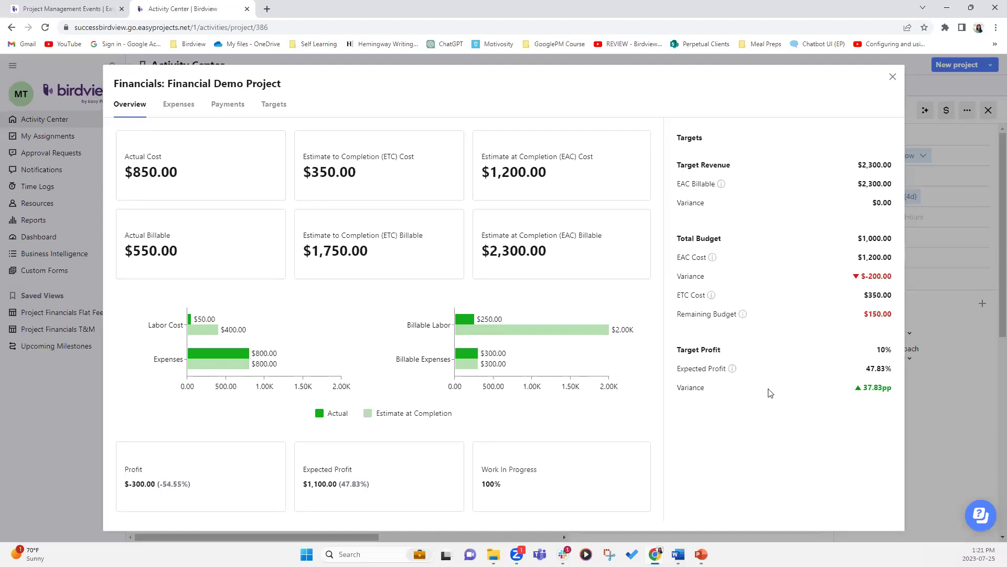
Review the project's logged actual expenses, and close the financials.
{"action": "left_click", "coordinate": [179, 110]}
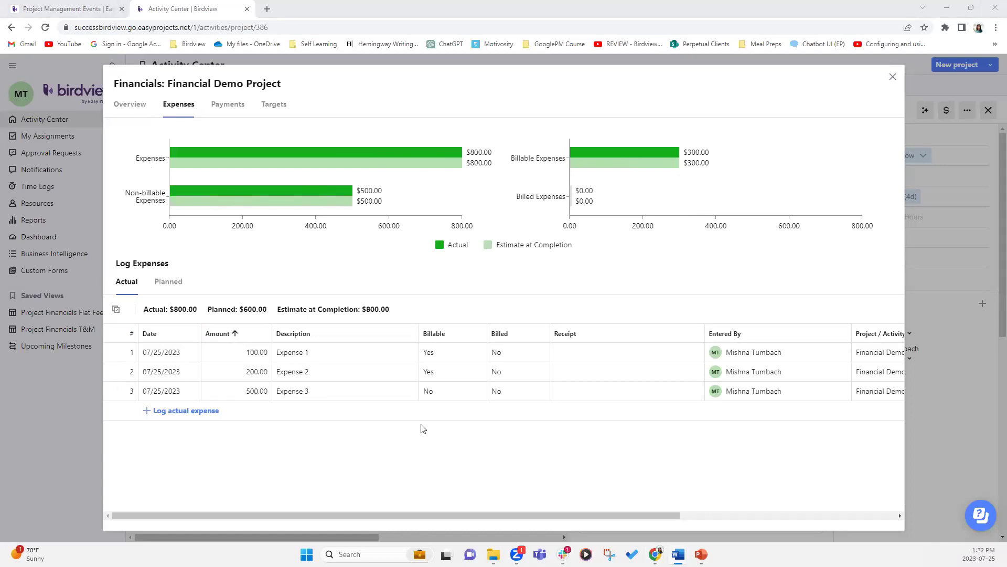
{"action": "left_click", "coordinate": [892, 76]}
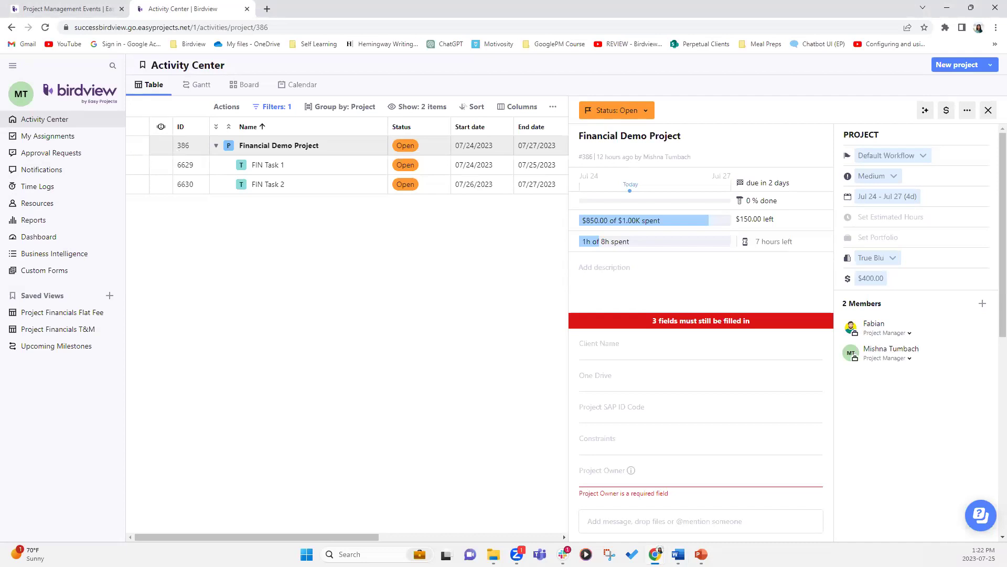
{"action": "key", "text": "alt+Tab"}
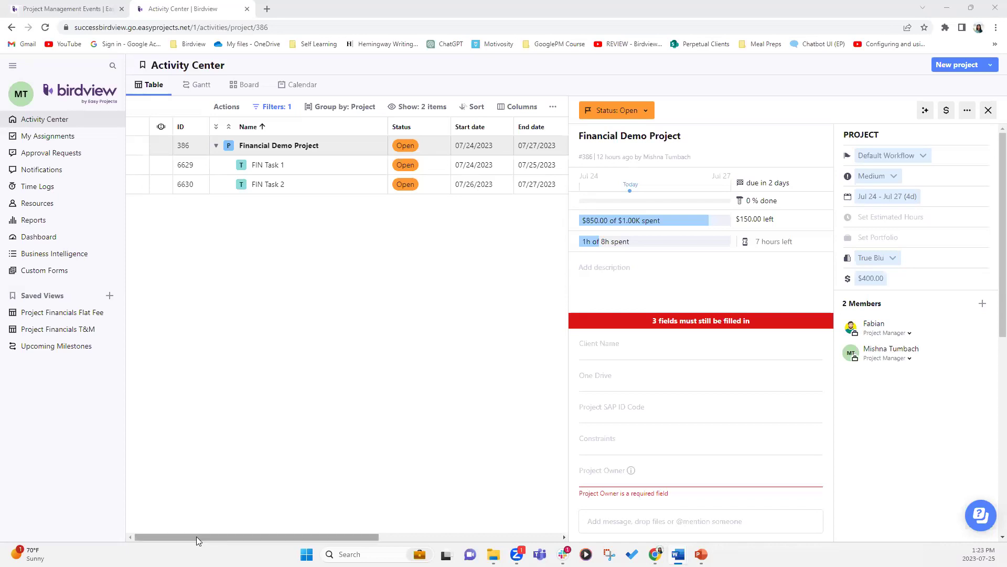
Log a planned expense of 500 described as Contractor 1 / Consultant in the project's financials, and close them.
{"action": "left_click", "coordinate": [946, 111]}
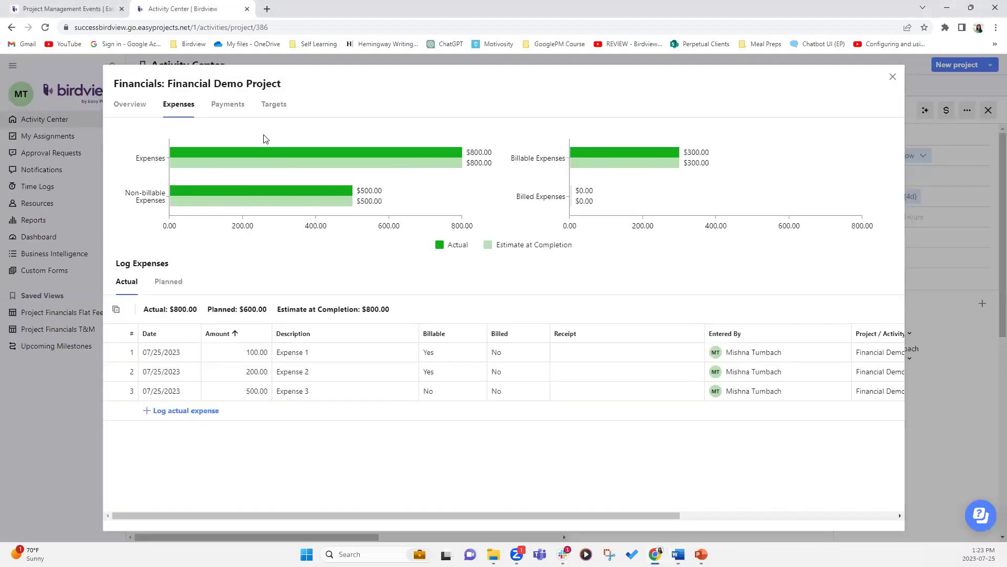
{"action": "left_click", "coordinate": [171, 283]}
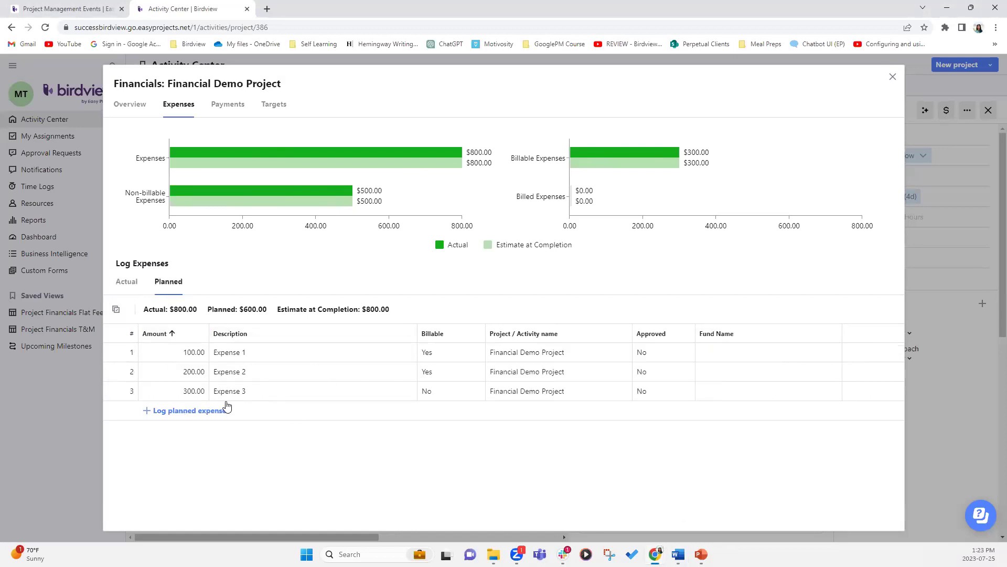
{"action": "left_click", "coordinate": [168, 413]}
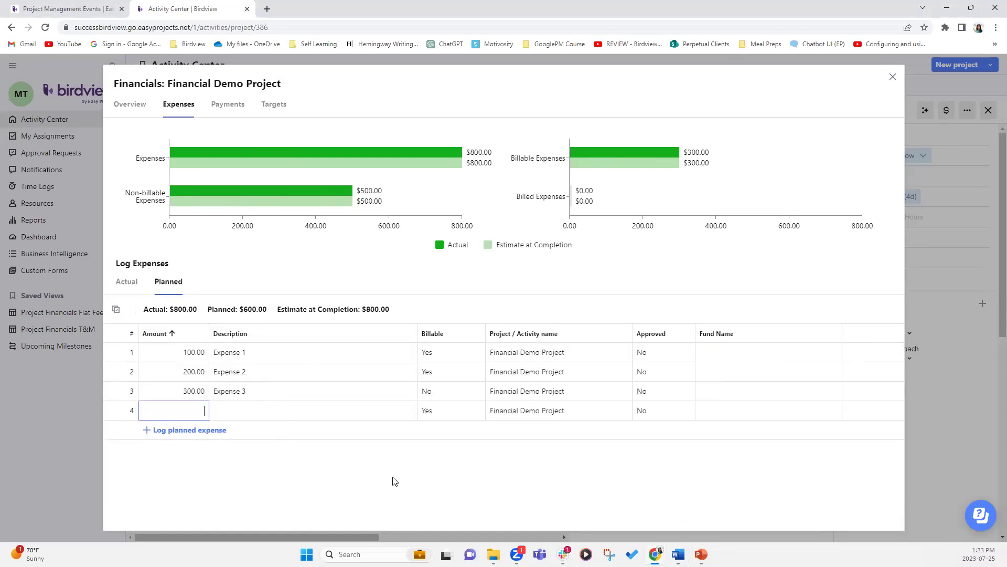
{"action": "type", "text": "500"}
{"action": "key", "text": "Tab"}
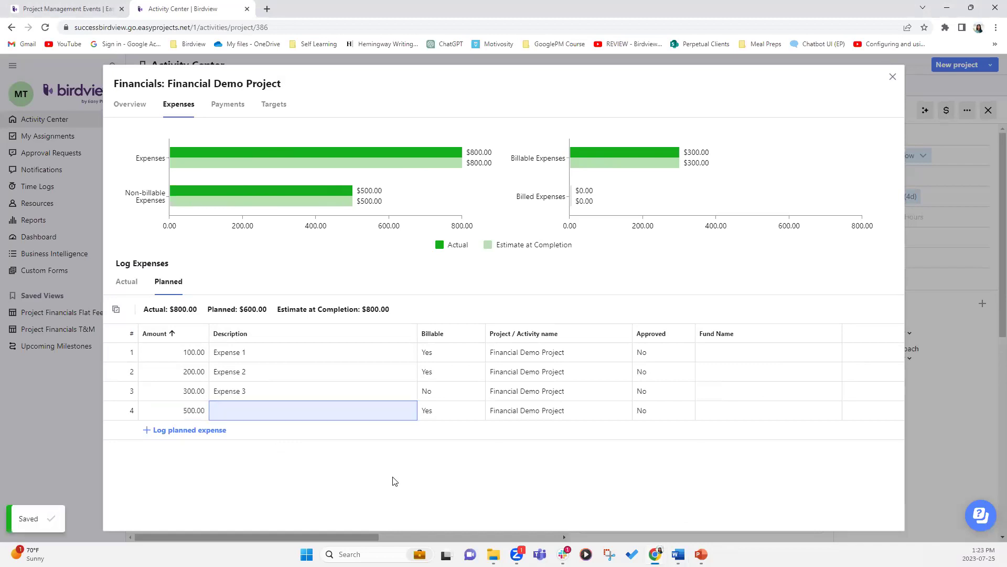
{"action": "left_click", "coordinate": [387, 404]}
{"action": "type", "text": "Co"}
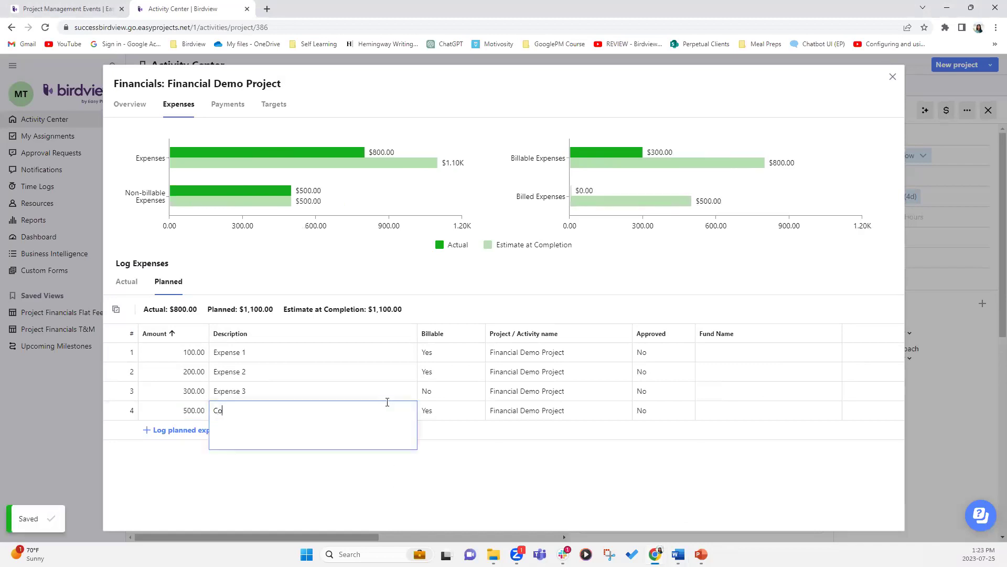
{"action": "type", "text": "ntractor 1"}
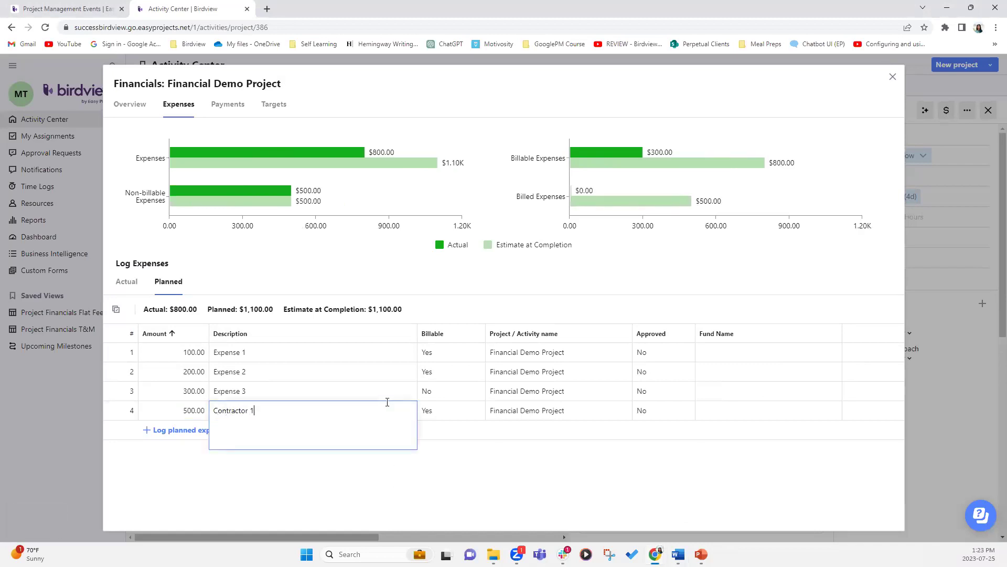
{"action": "type", "text": " / Consultant"}
{"action": "key", "text": "Tab"}
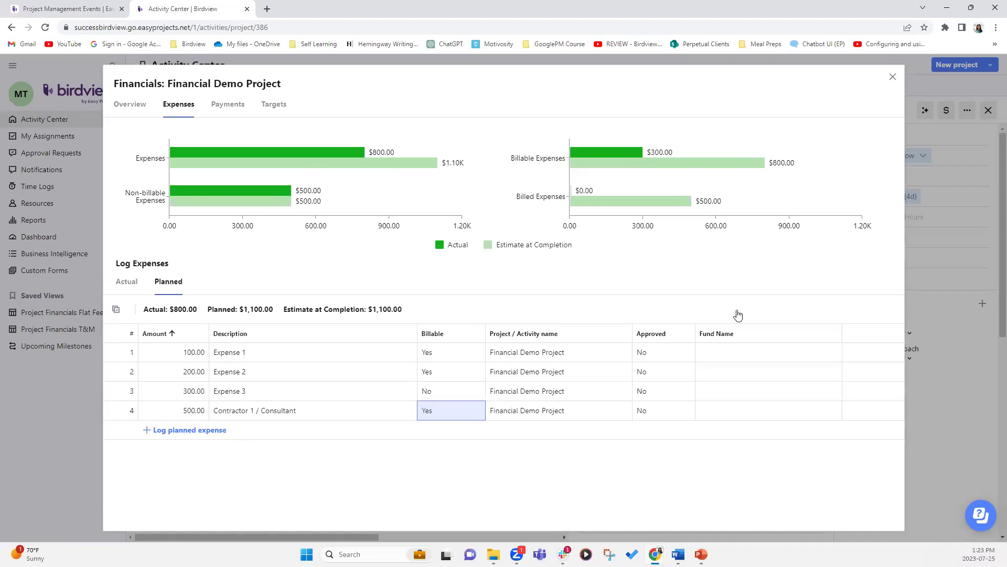
{"action": "left_click", "coordinate": [892, 77]}
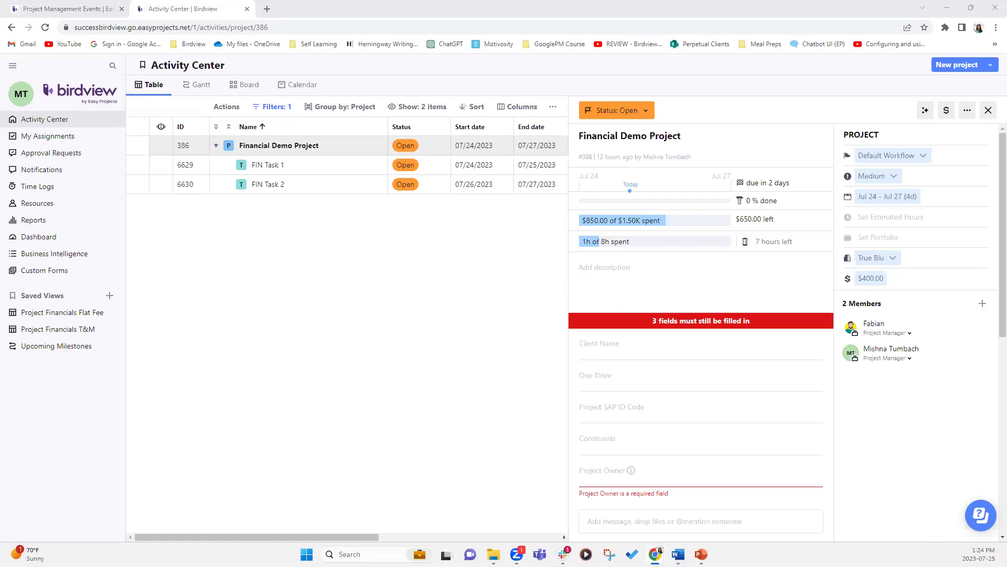
Switch to the presentation and show its closing Thank You slide.
{"action": "key", "text": "alt+Tab"}
{"action": "left_click", "coordinate": [947, 9]}
{"action": "left_click", "coordinate": [441, 270]}
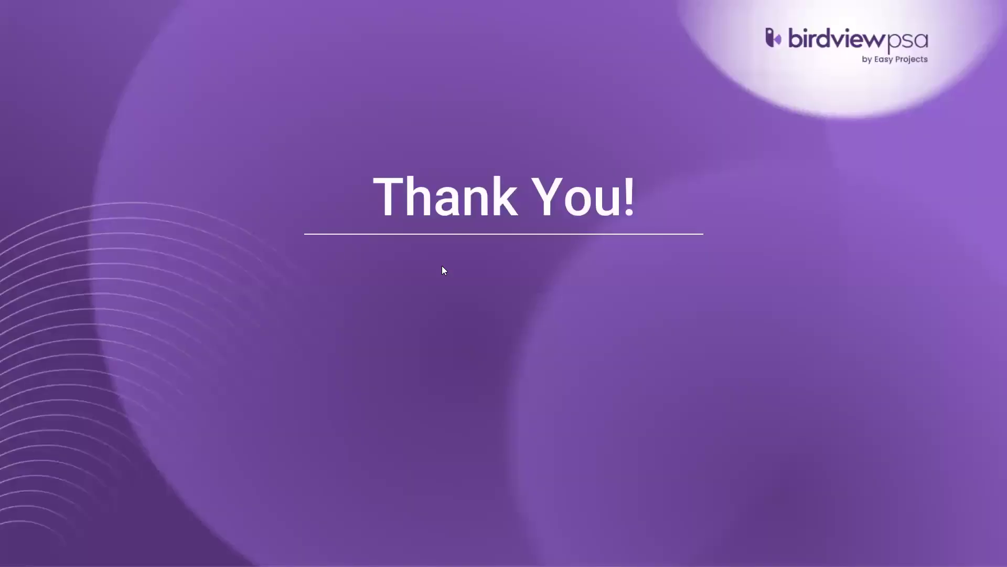